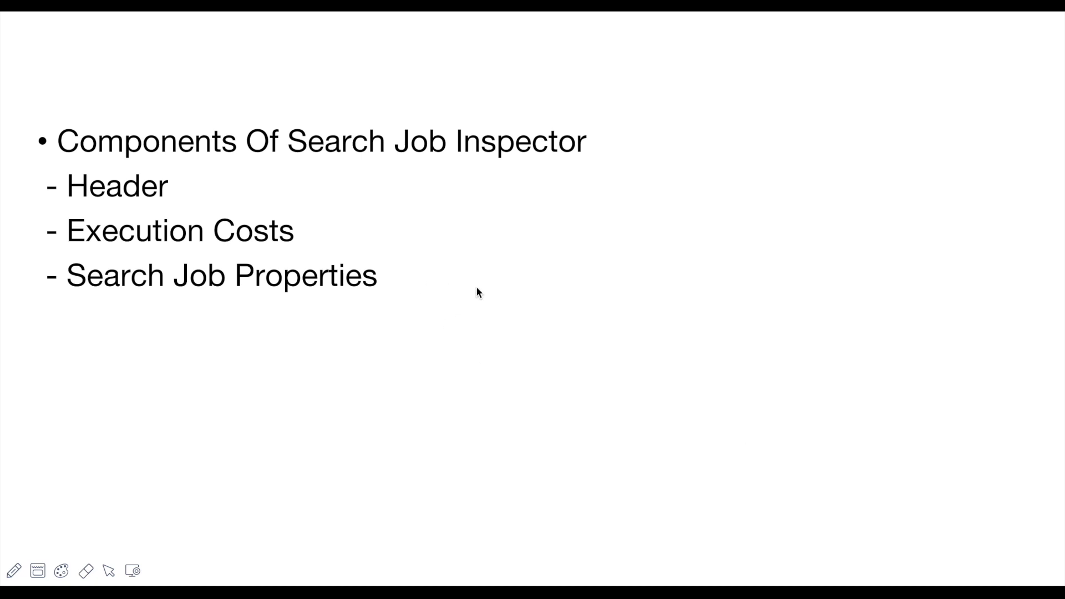
Step: Switch to Splunk and rerun the search index=main sourcetype="access_combined_wcookie" over all time
key(super+Tab)
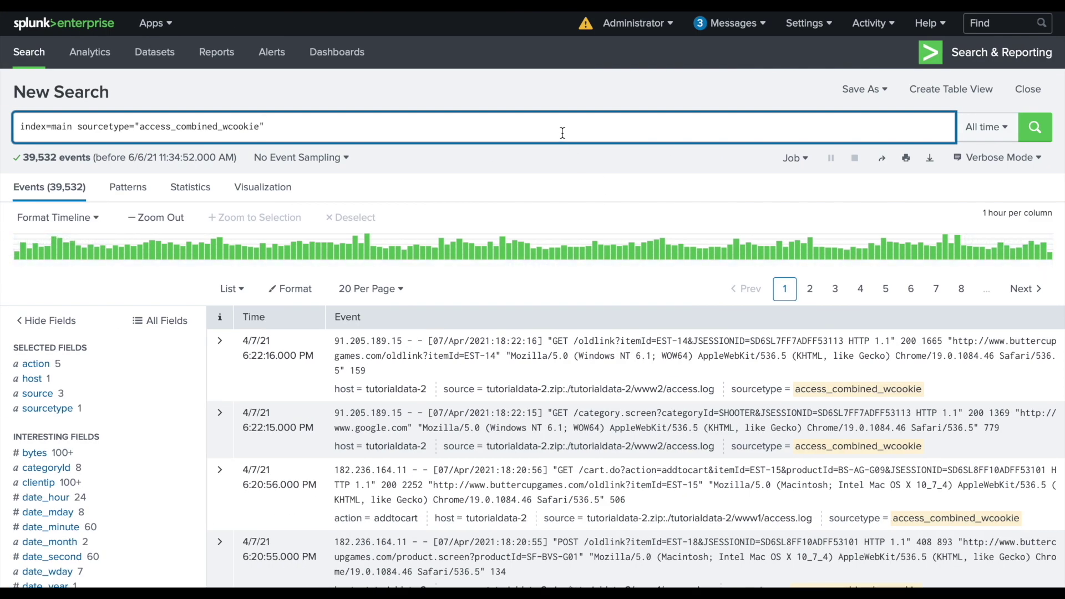
key(Return)
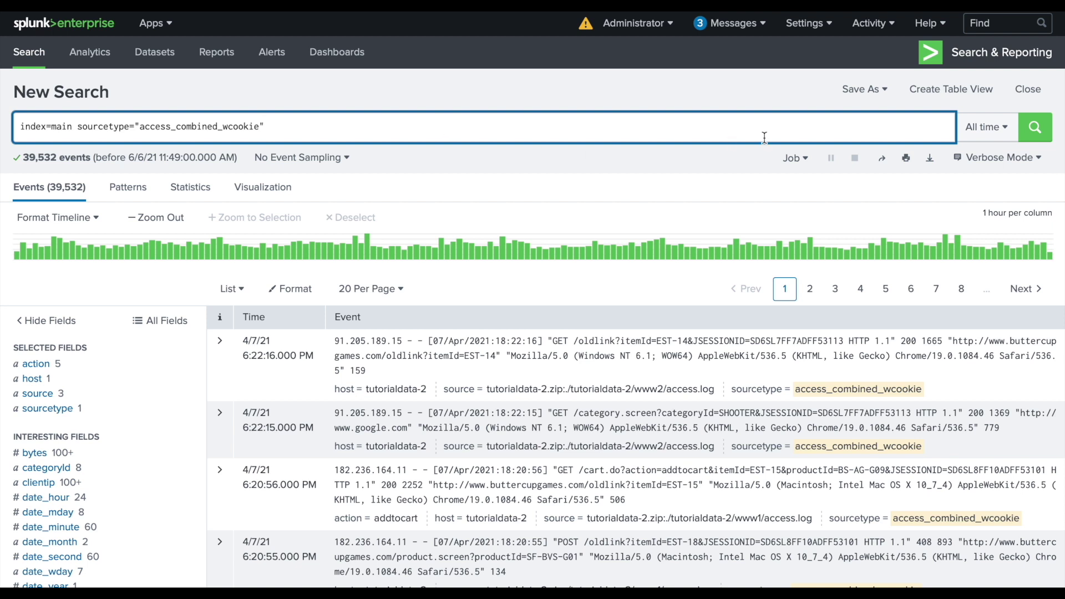
Step: Open the search job's settings, select the link to the job for review, and close the settings without saving
click(807, 161)
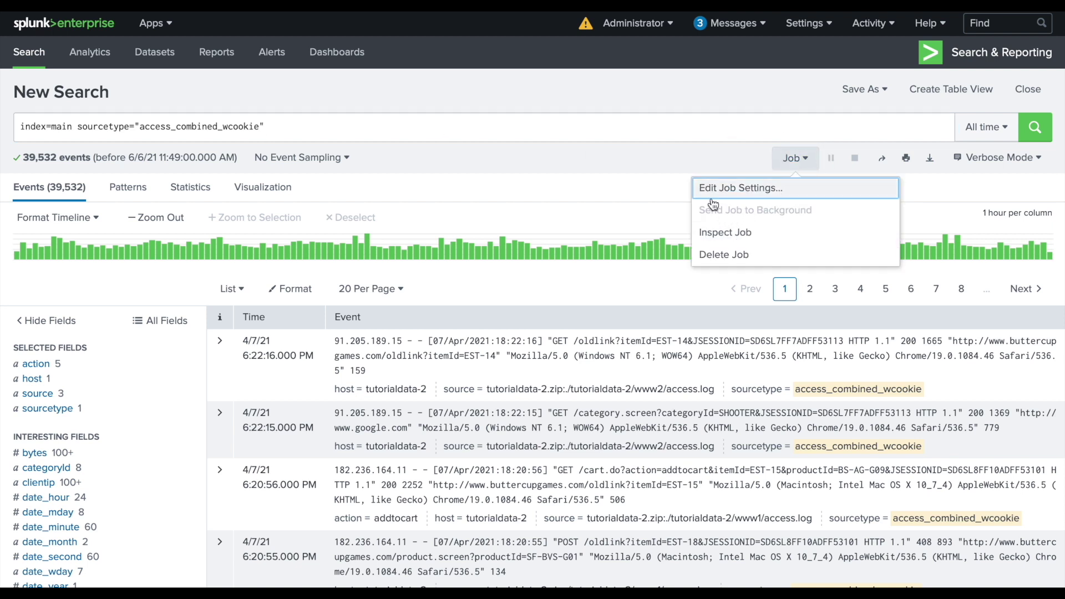
click(744, 189)
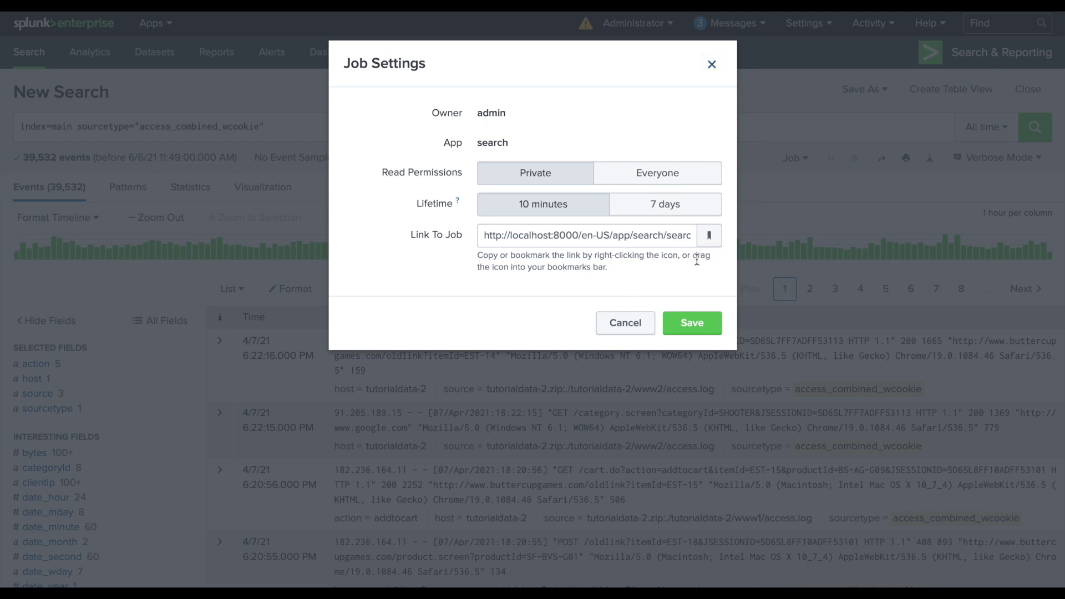
click(667, 235)
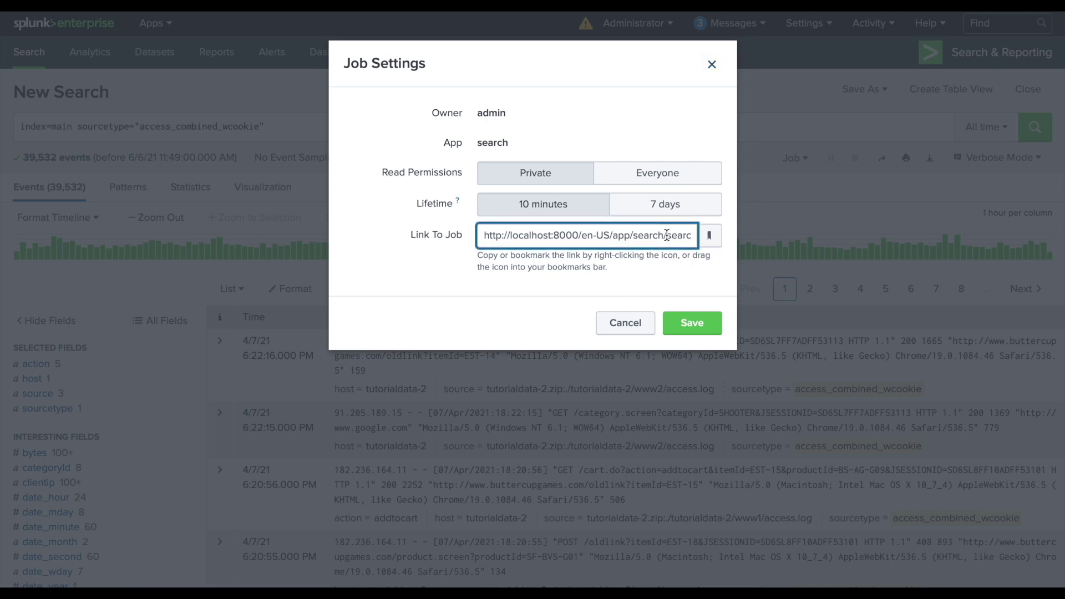
triple_click(667, 235)
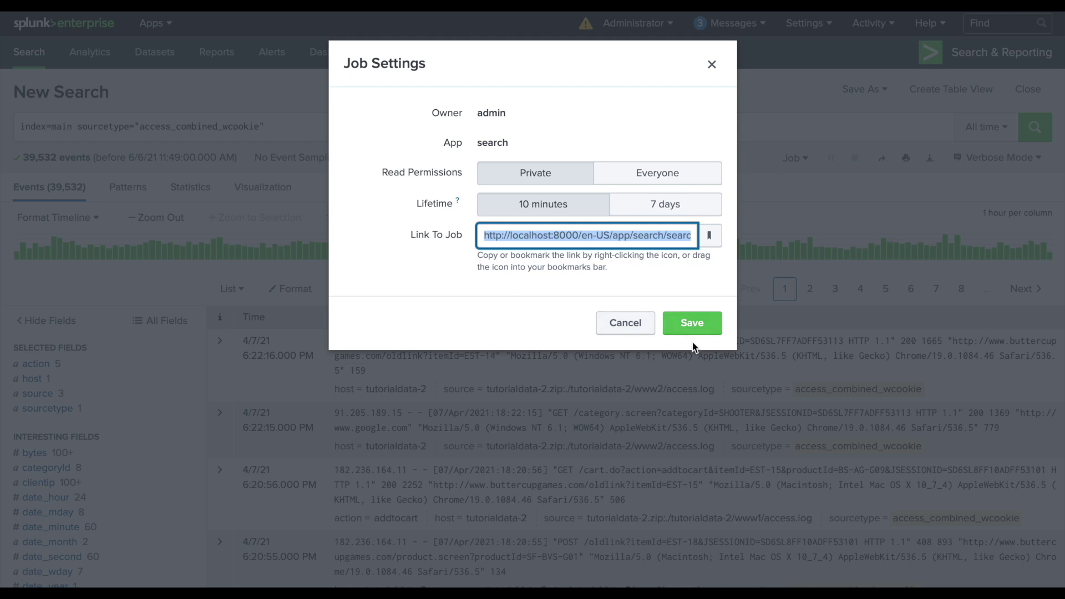
click(625, 324)
Step: Inspect the search job, enlarge the inspector window to full screen and collapse its Execution costs section
click(805, 160)
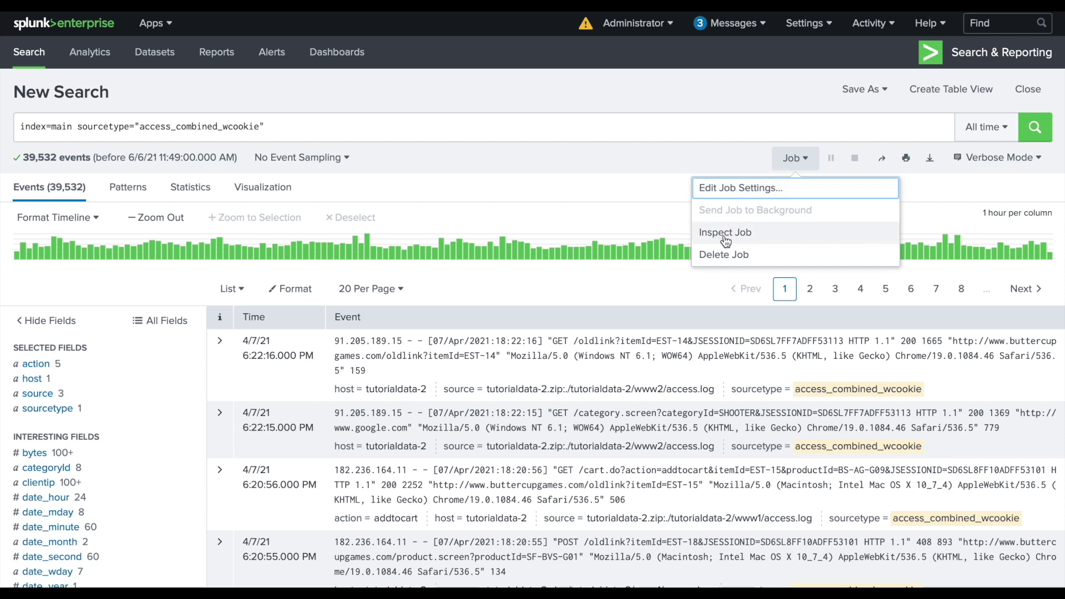
click(744, 243)
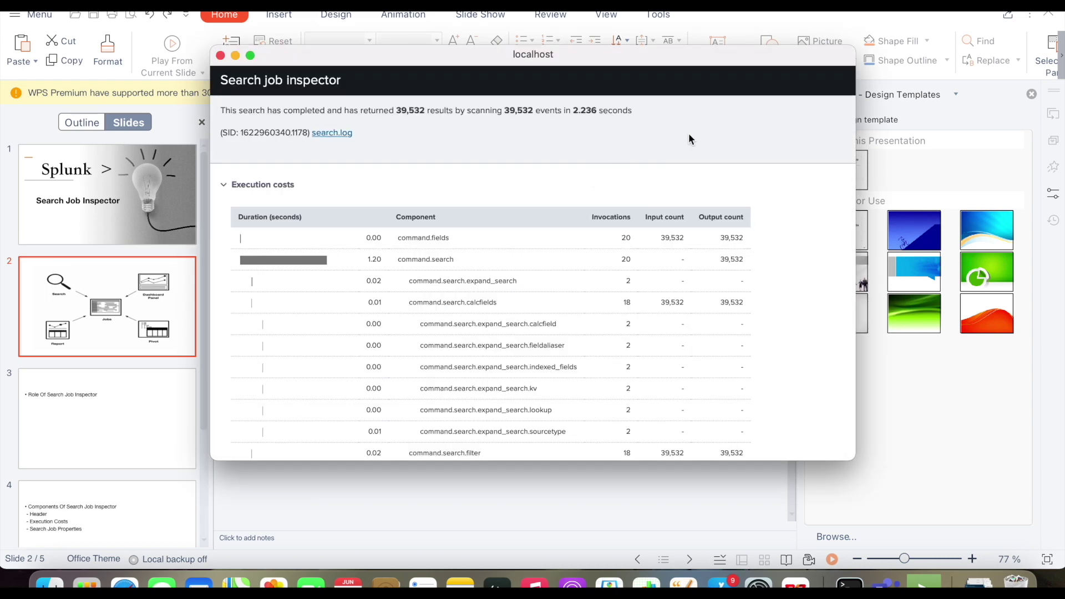
click(251, 55)
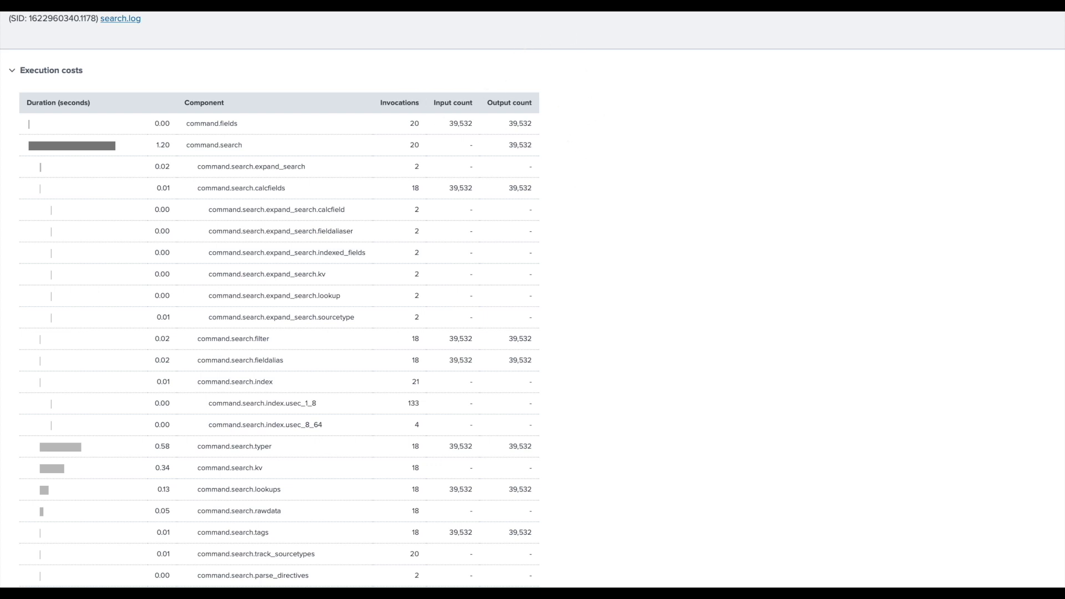
click(558, 75)
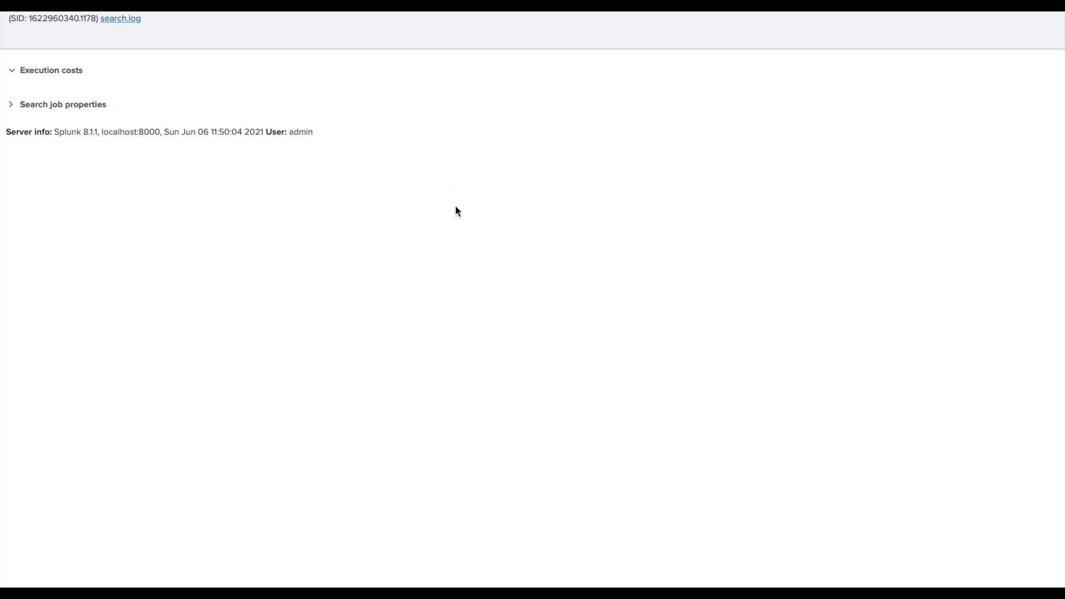
Step: Return to the search job inspector from the slides and take its window out of full screen
key(super+Tab)
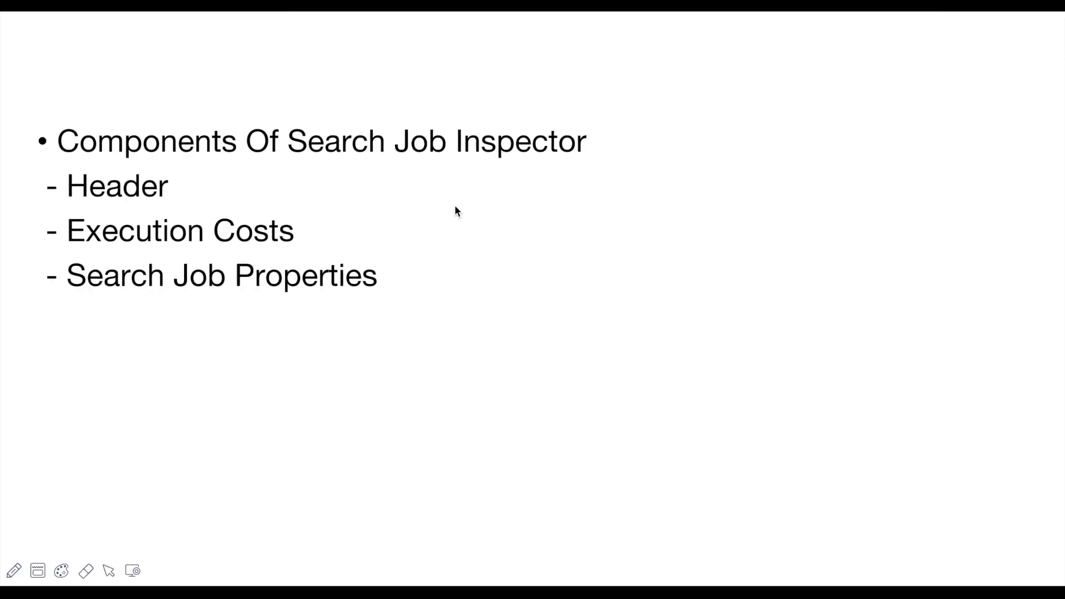
key(super+Tab)
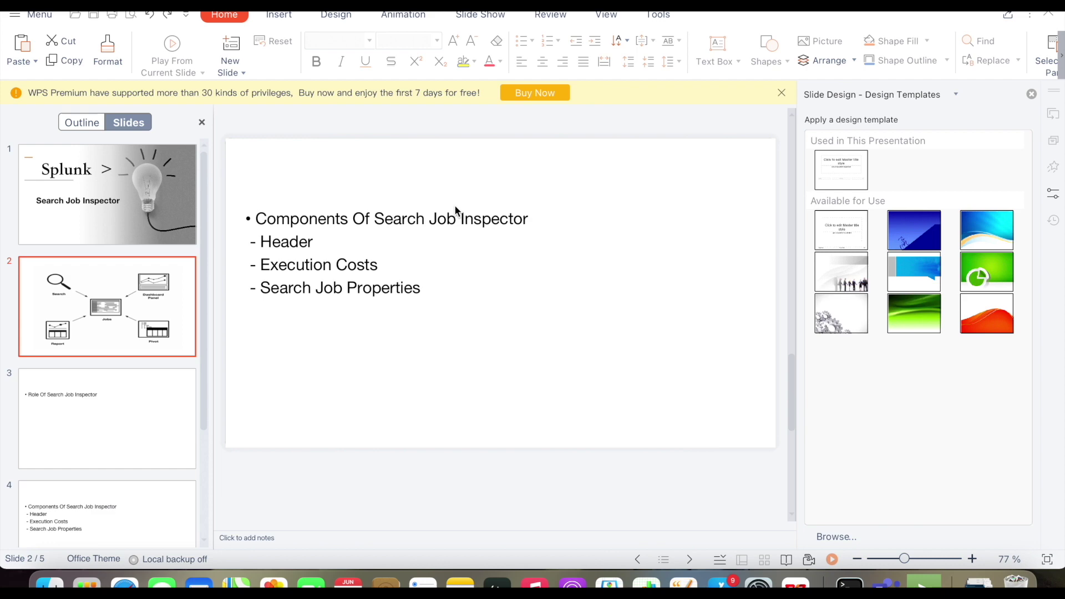
key(super+Tab)
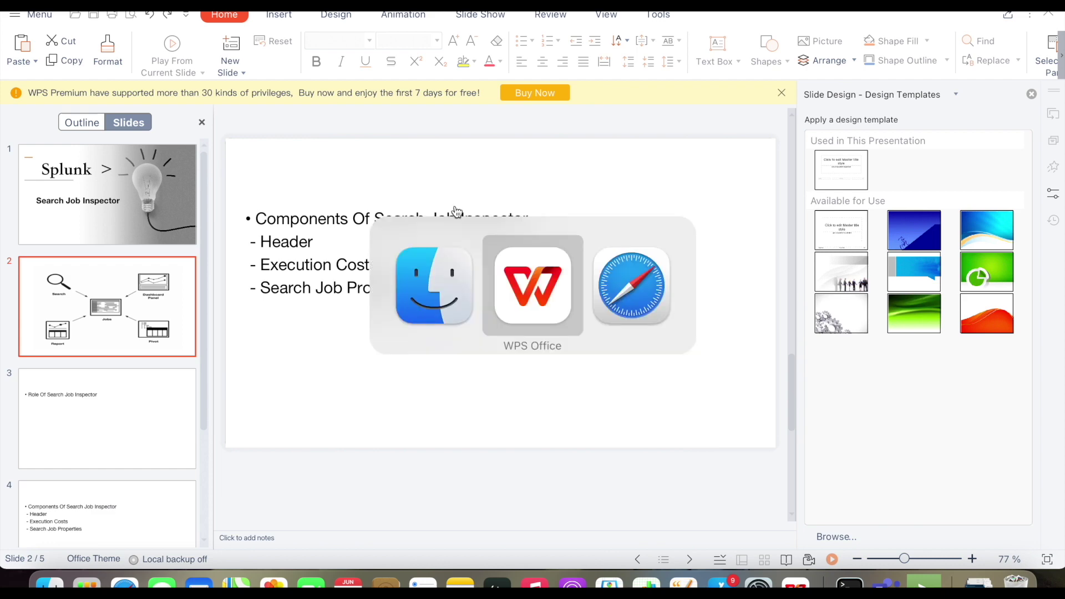
key(super+Tab)
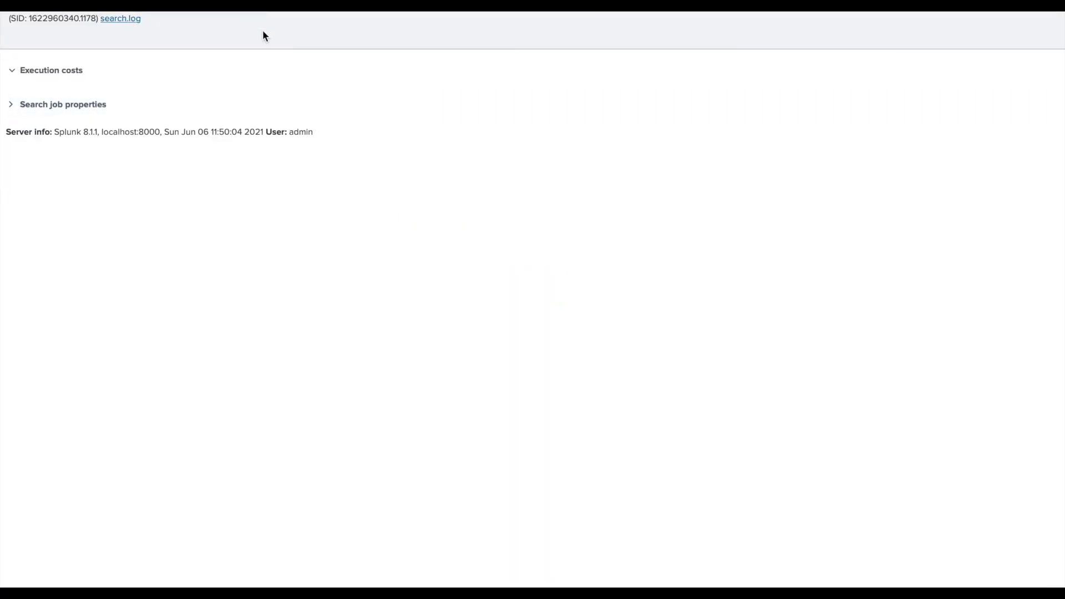
key(ctrl+super+f)
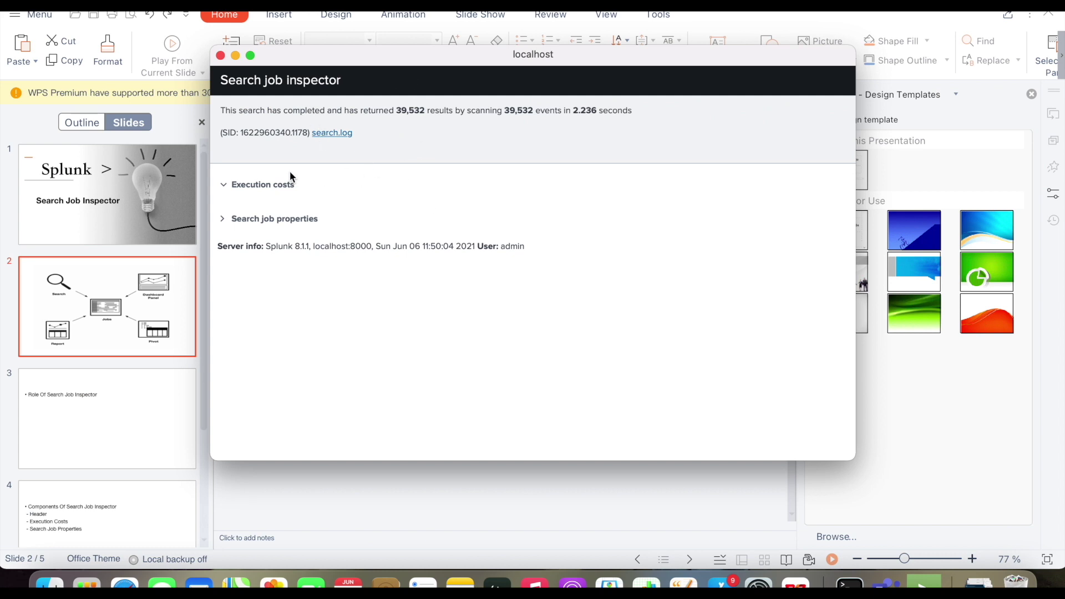
Step: Highlight the result count, scanned event count and run duration in the job inspector's header
drag(305, 148, 219, 108)
click(428, 139)
double_click(422, 111)
double_click(522, 111)
drag(635, 111, 572, 112)
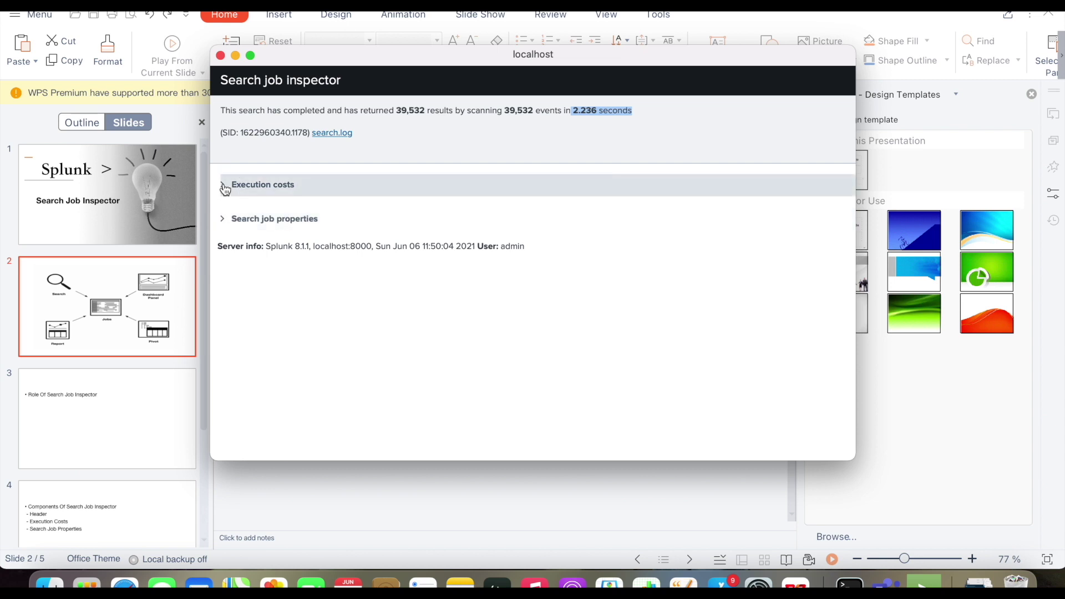
Step: Expand the Execution costs section and examine the kv, lookup and sourcetype components of command.search.expand_search
click(224, 186)
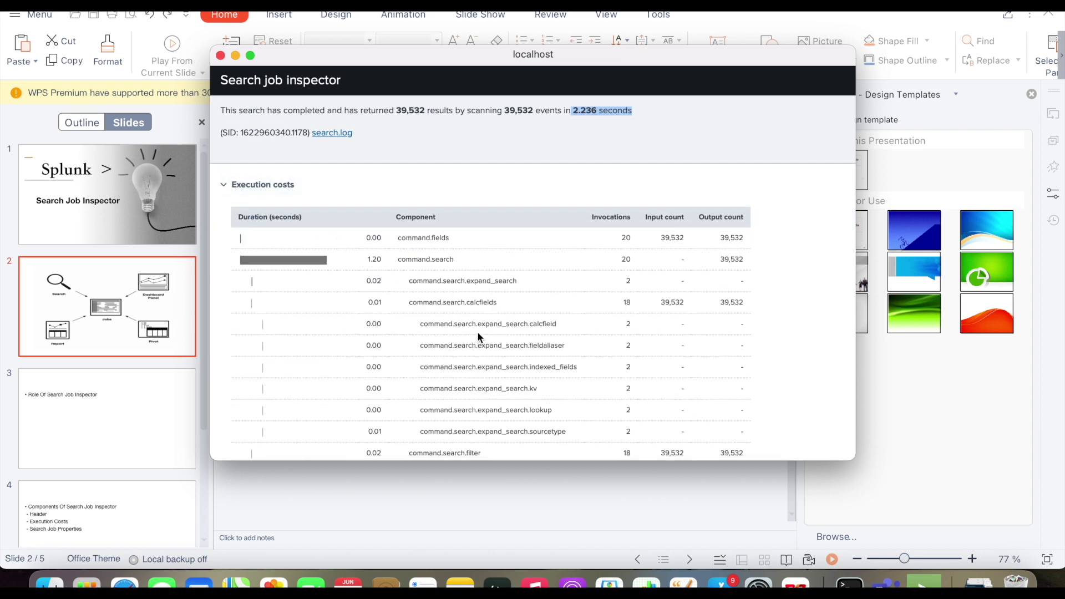
scroll(477, 331, down, 3)
scroll(477, 331, down, 1)
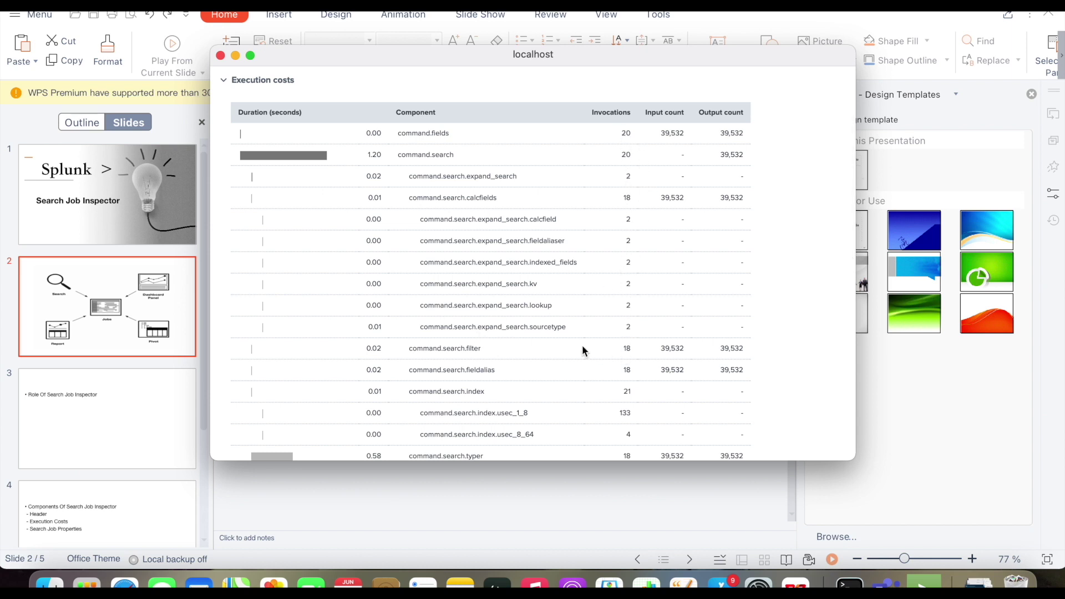
scroll(544, 348, down, 1)
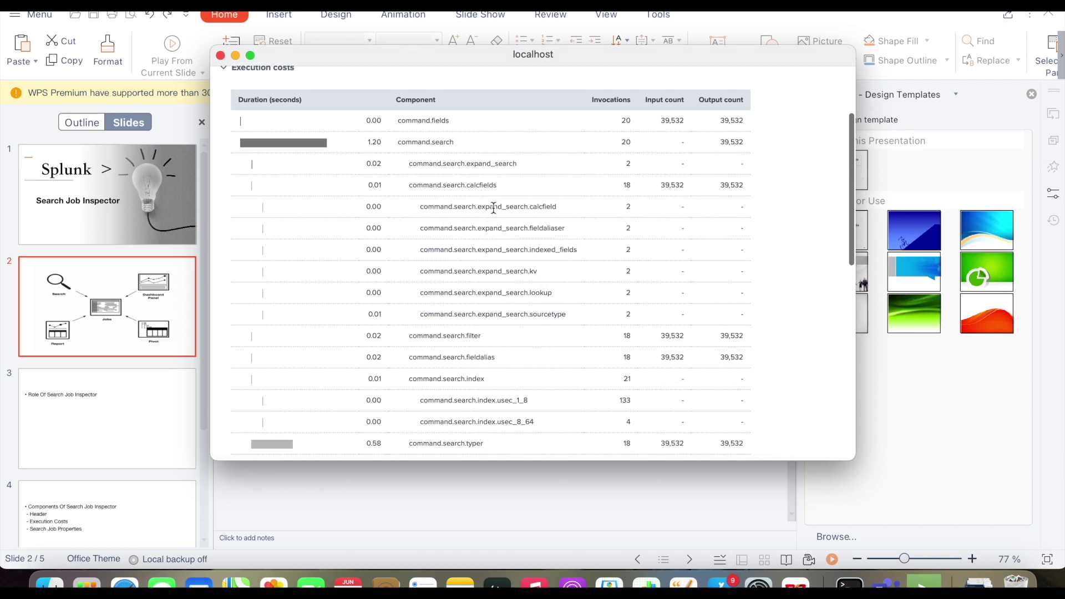
drag(538, 272, 422, 272)
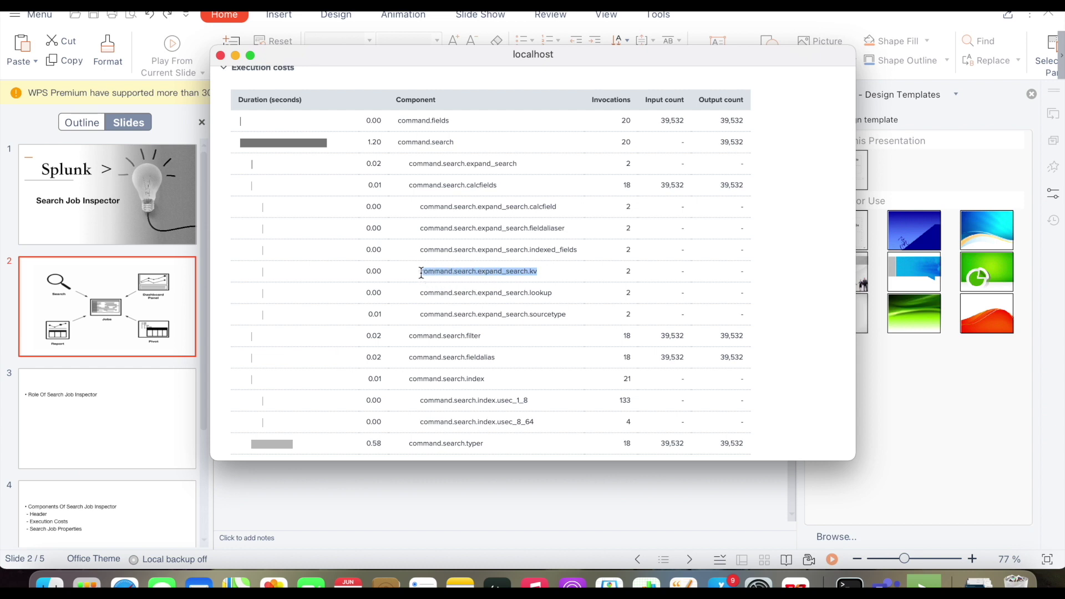
click(548, 269)
click(550, 295)
drag(550, 296, 429, 294)
drag(566, 315, 420, 315)
click(574, 314)
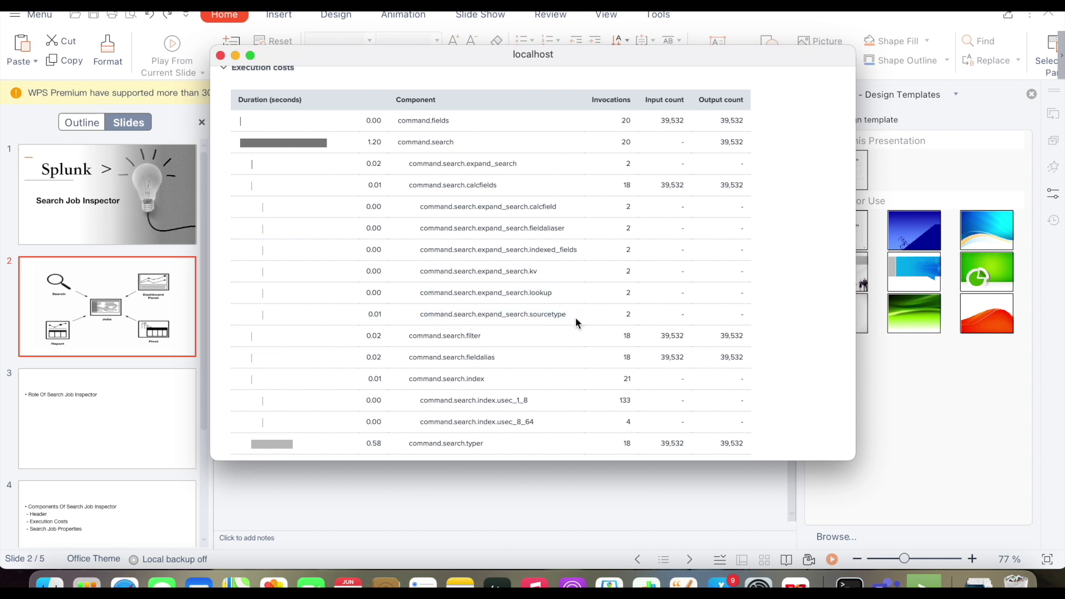
Step: Examine the command.search.index and command.search.lookups components in the Execution costs table
scroll(577, 335, down, 2)
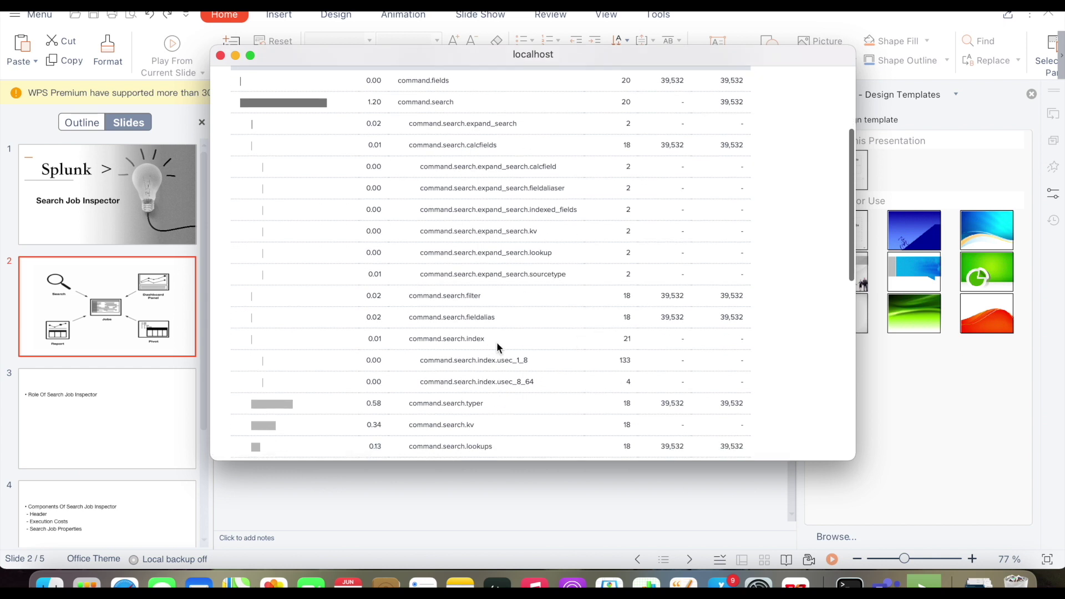
drag(475, 338, 411, 338)
click(501, 343)
scroll(515, 341, down, 5)
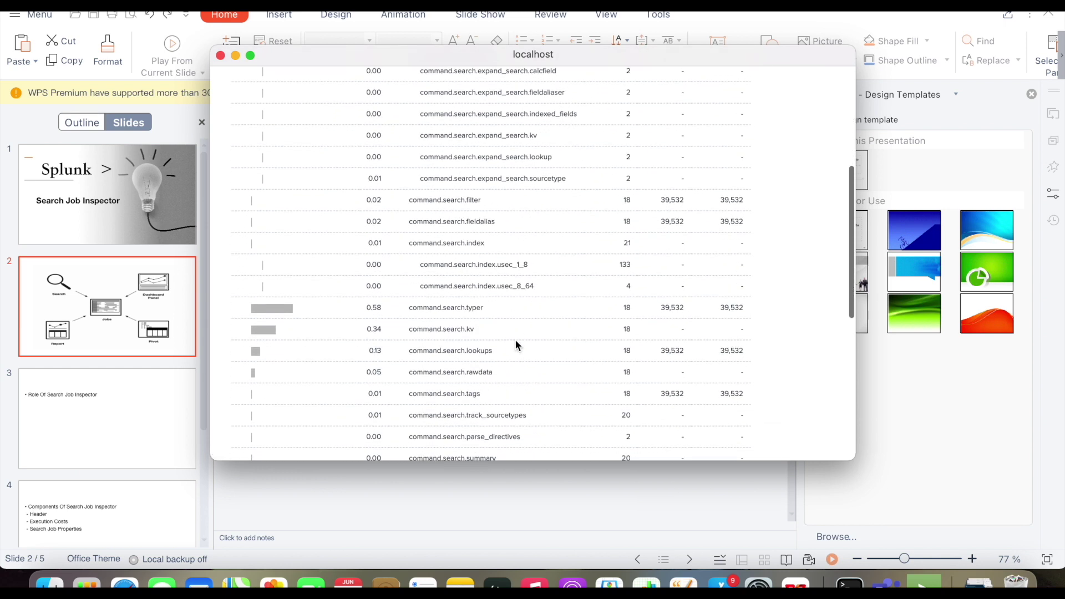
scroll(518, 302, down, 2)
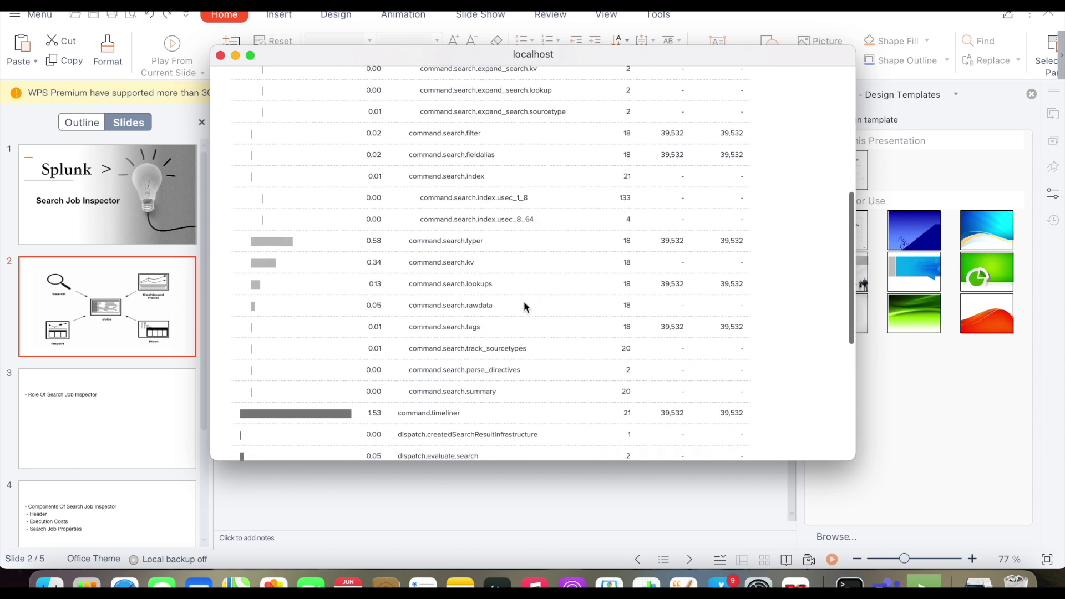
drag(494, 285, 429, 285)
scroll(516, 295, up, 4)
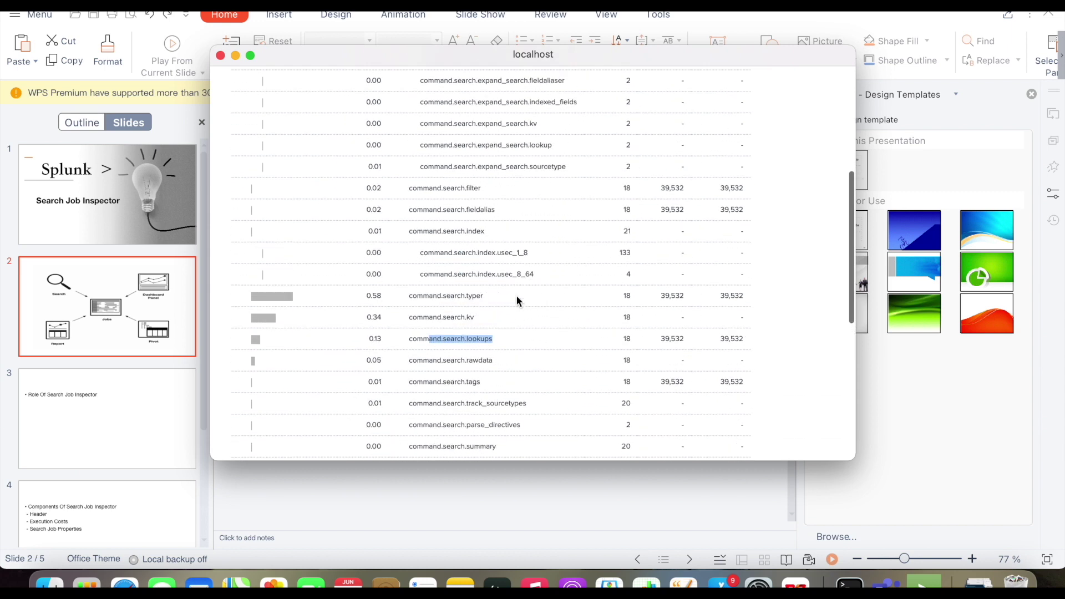
scroll(516, 261, up, 1)
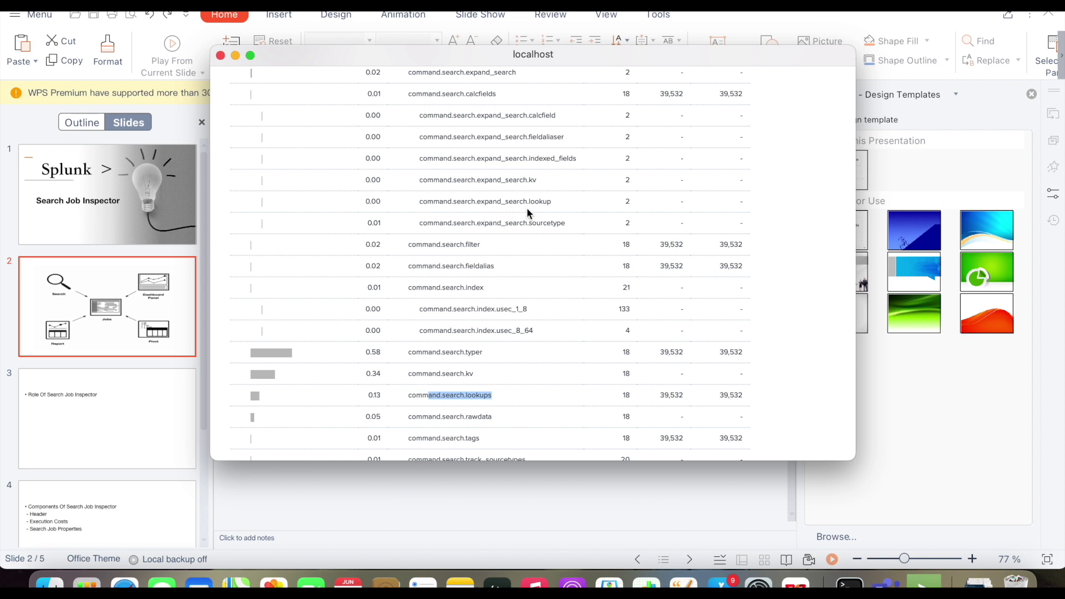
scroll(545, 311, down, 4)
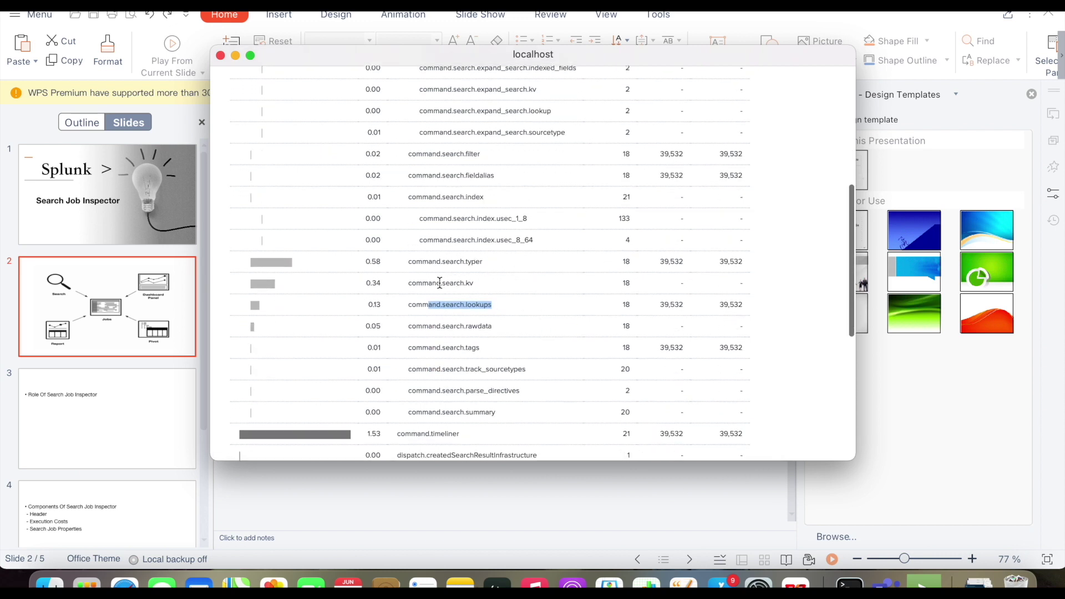
Step: Highlight the command.search components kv, lookups, rawdata, tags, track_sourcetypes and summary one after another in the Execution costs table
drag(475, 283, 412, 283)
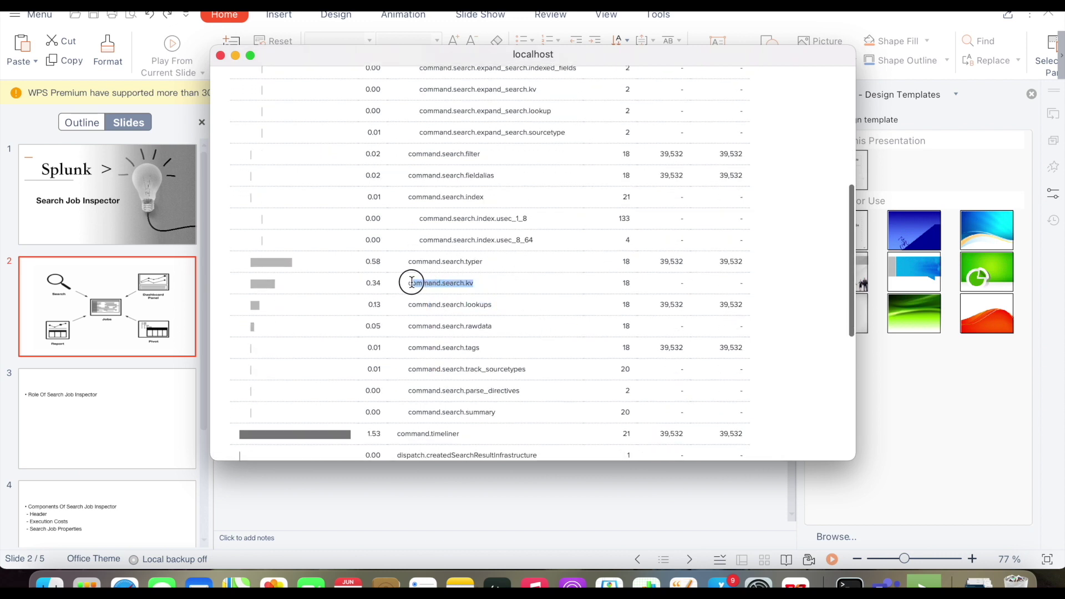
click(494, 292)
drag(498, 308, 408, 304)
drag(493, 326, 406, 327)
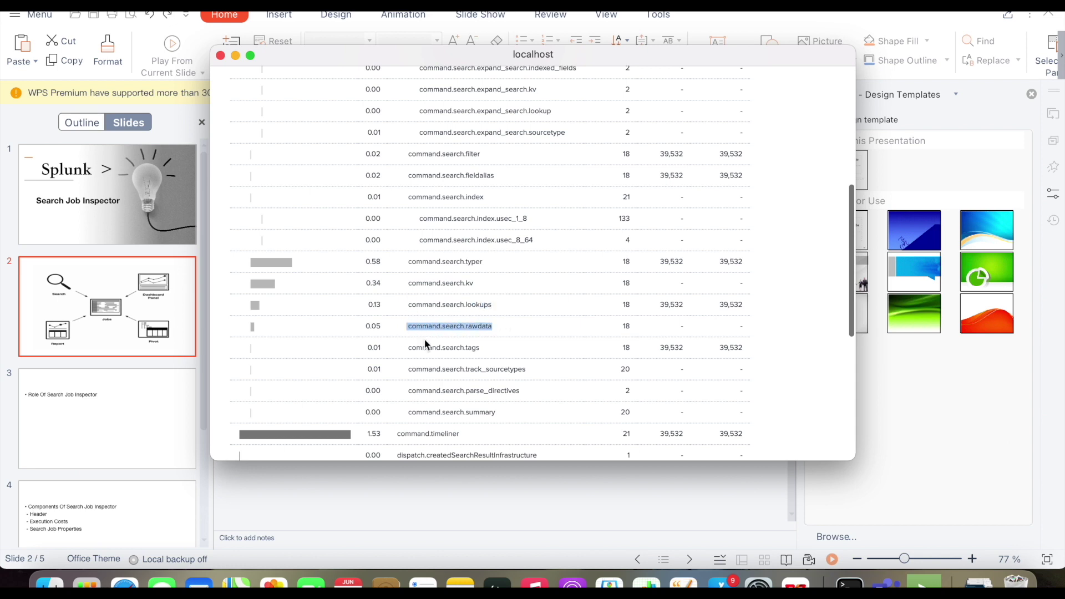
drag(481, 348, 413, 347)
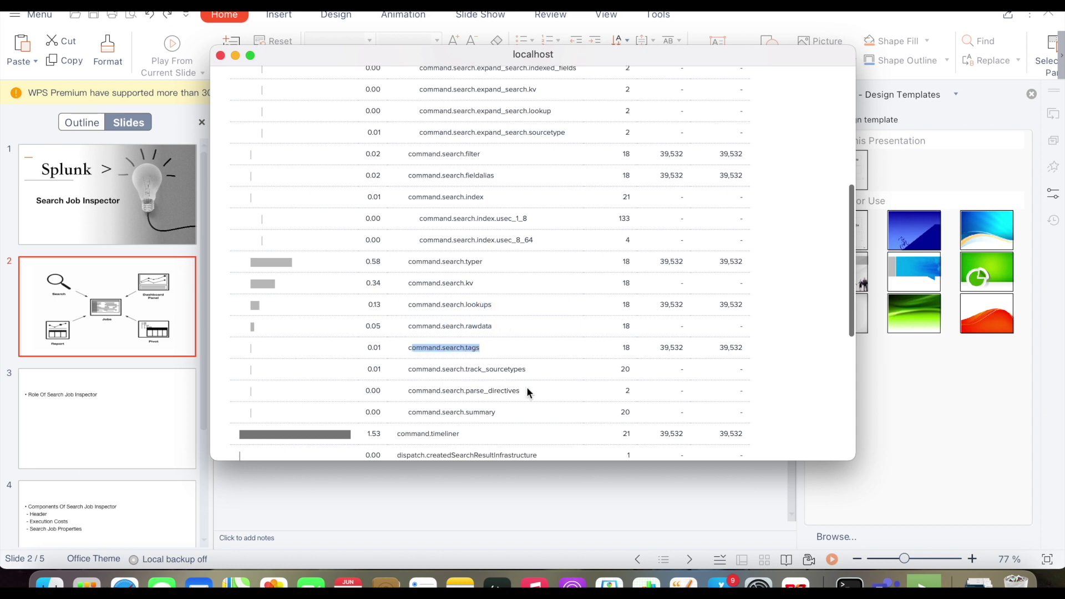
drag(528, 369, 408, 369)
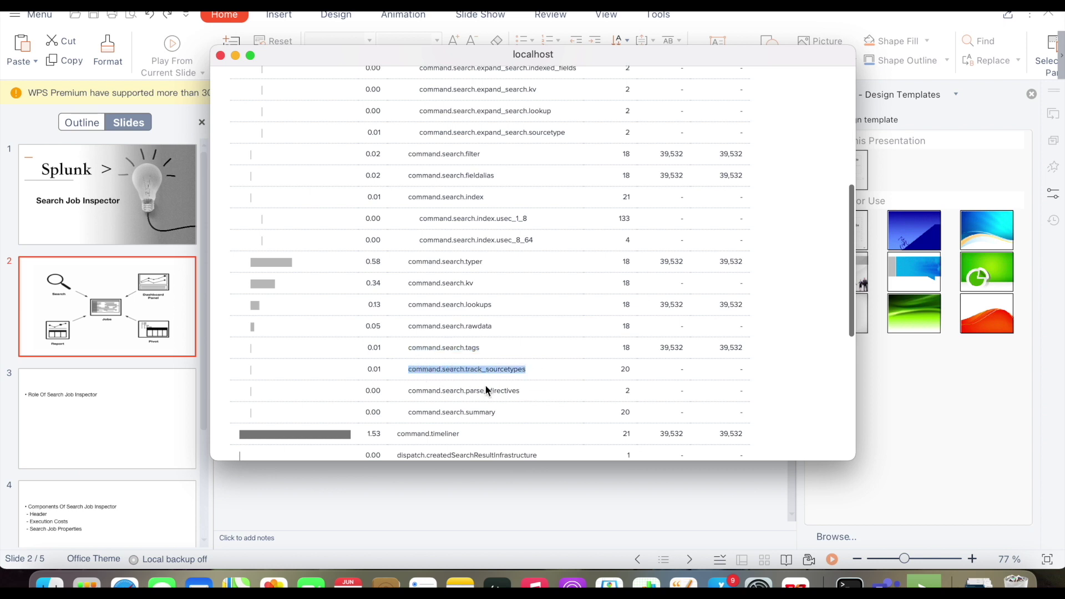
scroll(485, 384, down, 3)
drag(500, 337, 395, 339)
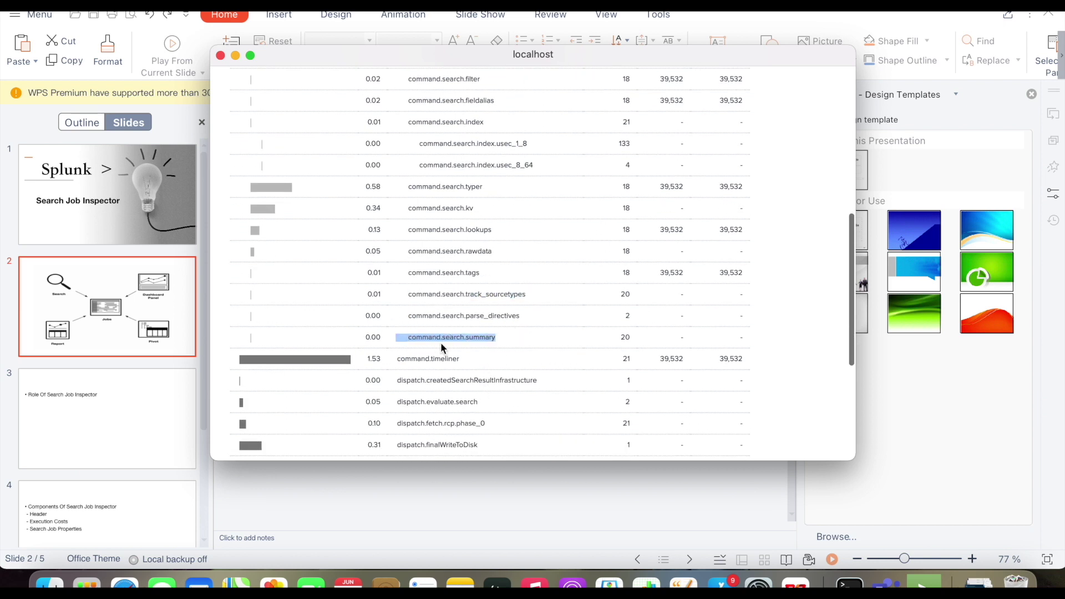
click(503, 343)
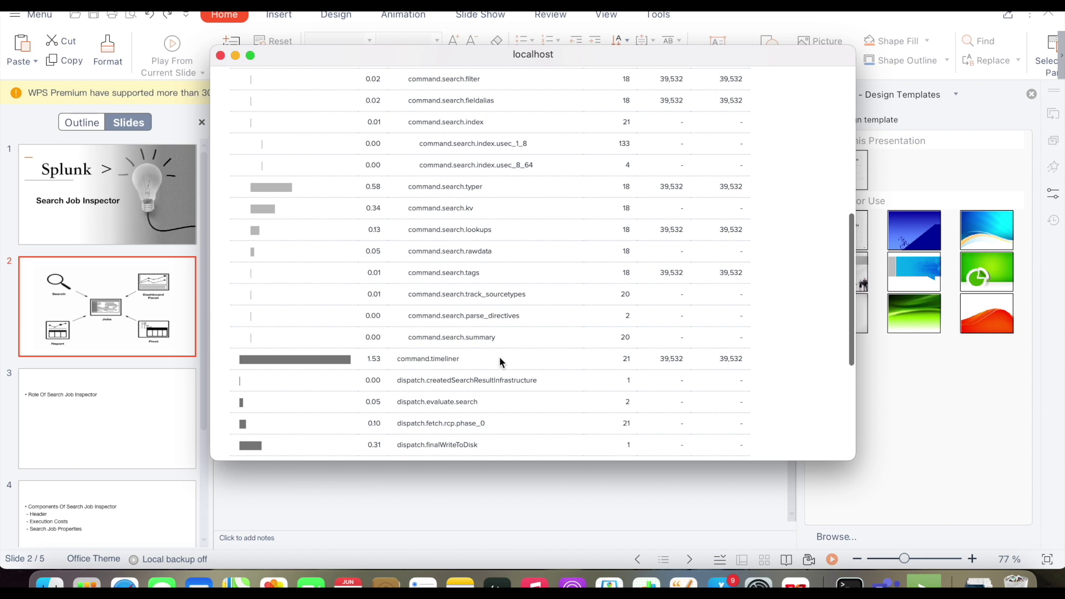
Step: Review the dispatch and startup components at the end of the Execution costs table and return to its beginning
scroll(499, 360, down, 8)
scroll(499, 358, up, 15)
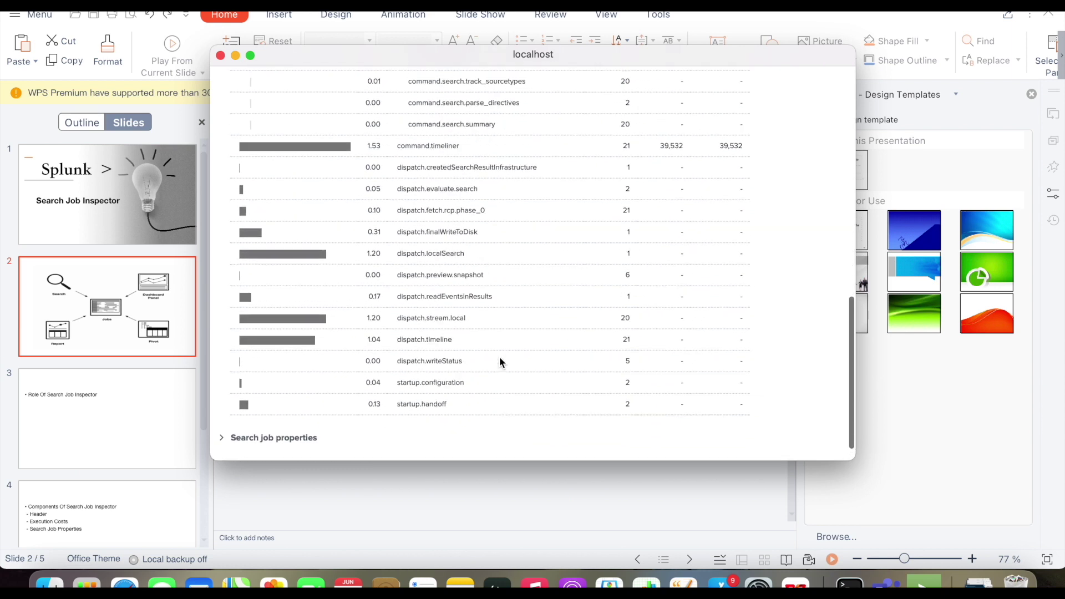
scroll(499, 357, up, 1)
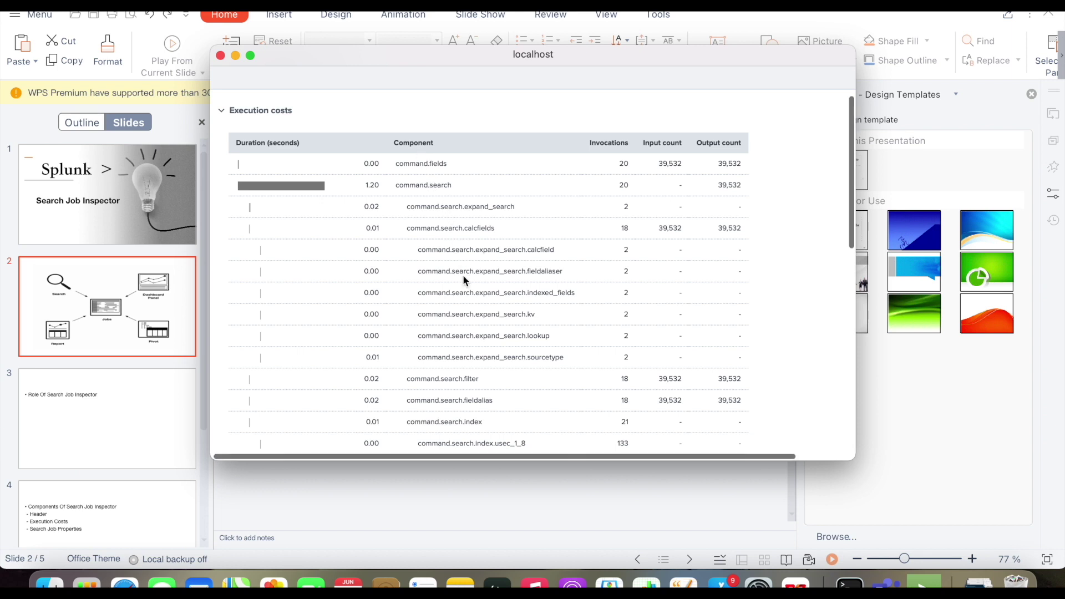
Step: Review the Execution costs table down to its last component and expand the Search job properties section
scroll(463, 275, down, 5)
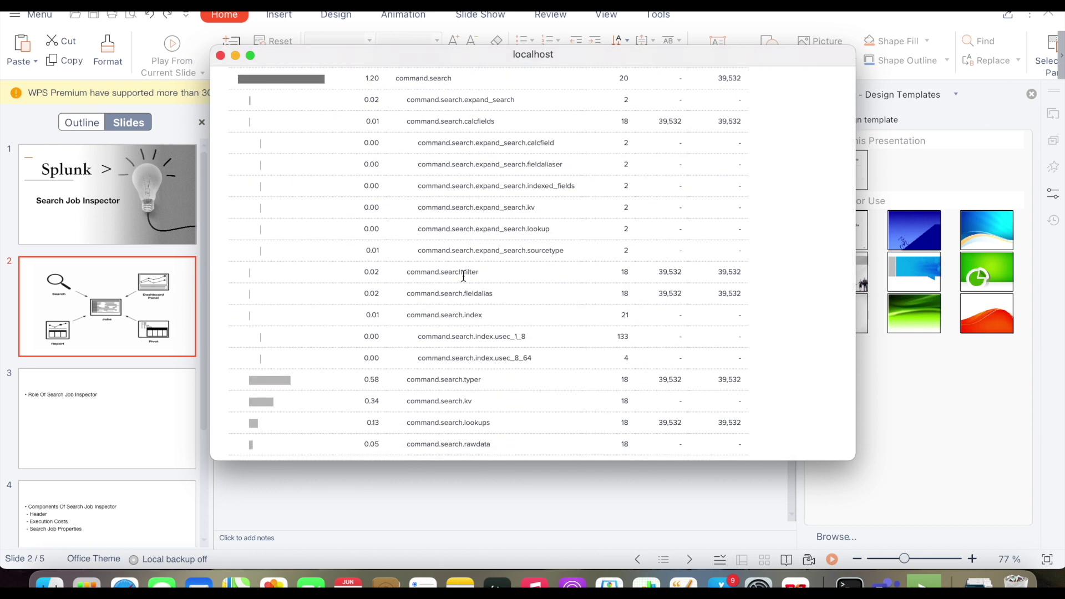
scroll(463, 276, down, 7)
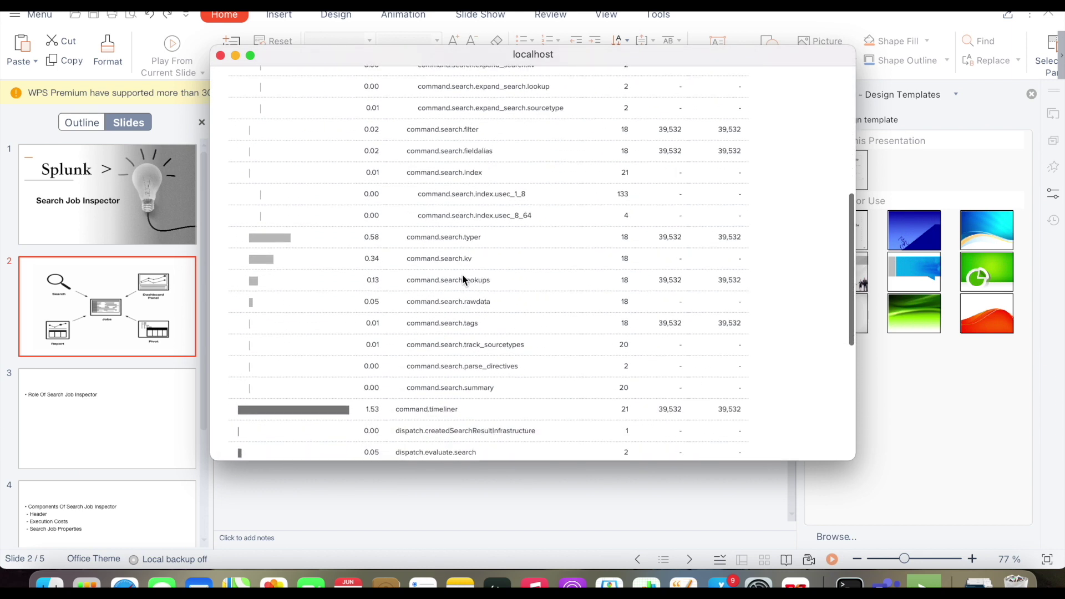
scroll(463, 276, down, 12)
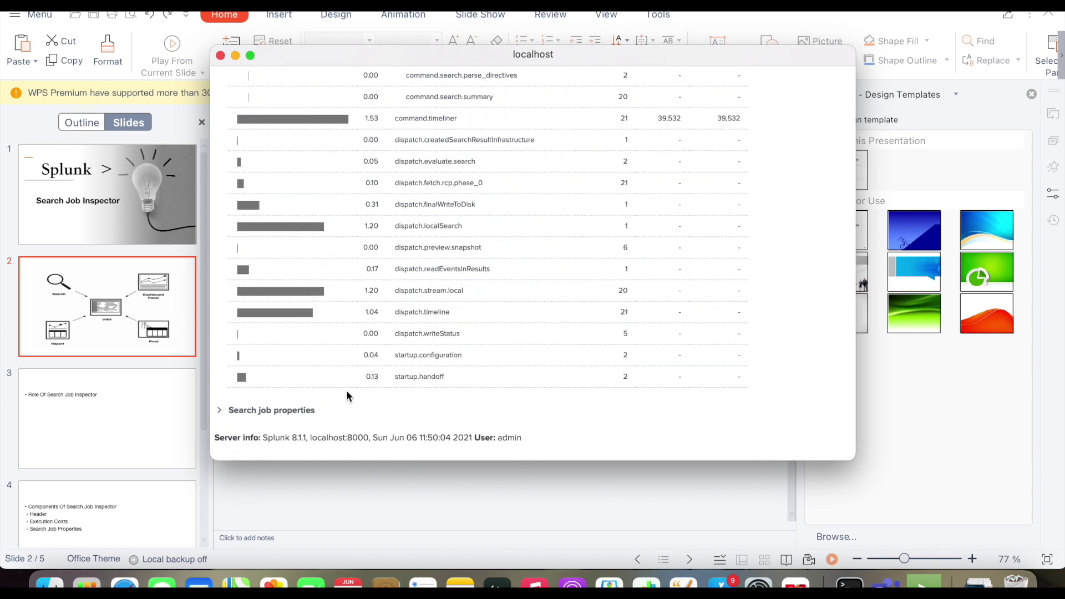
click(220, 414)
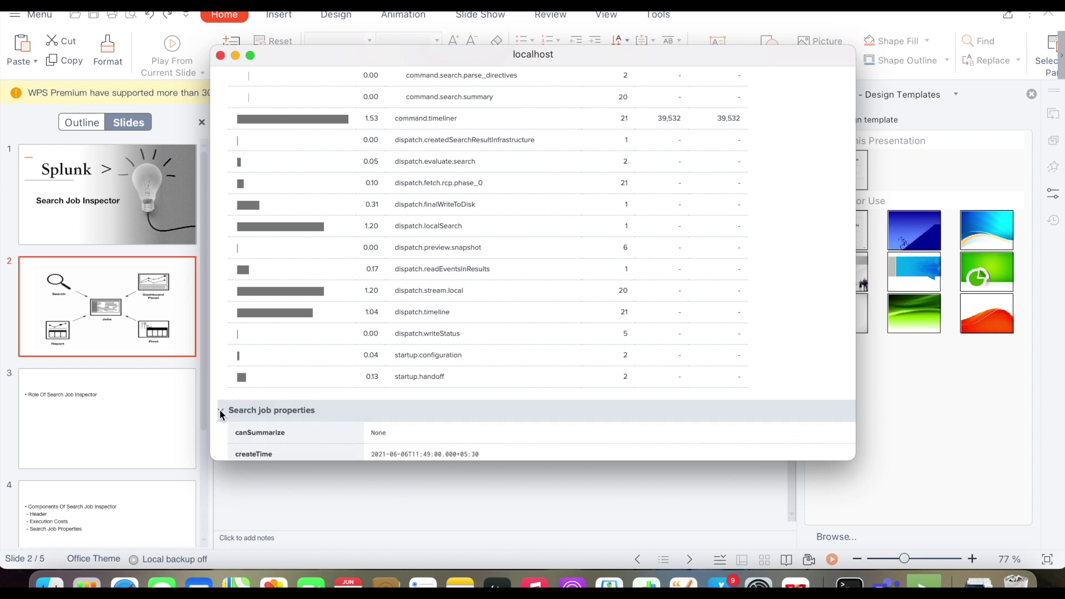
scroll(392, 401, down, 5)
scroll(391, 401, down, 5)
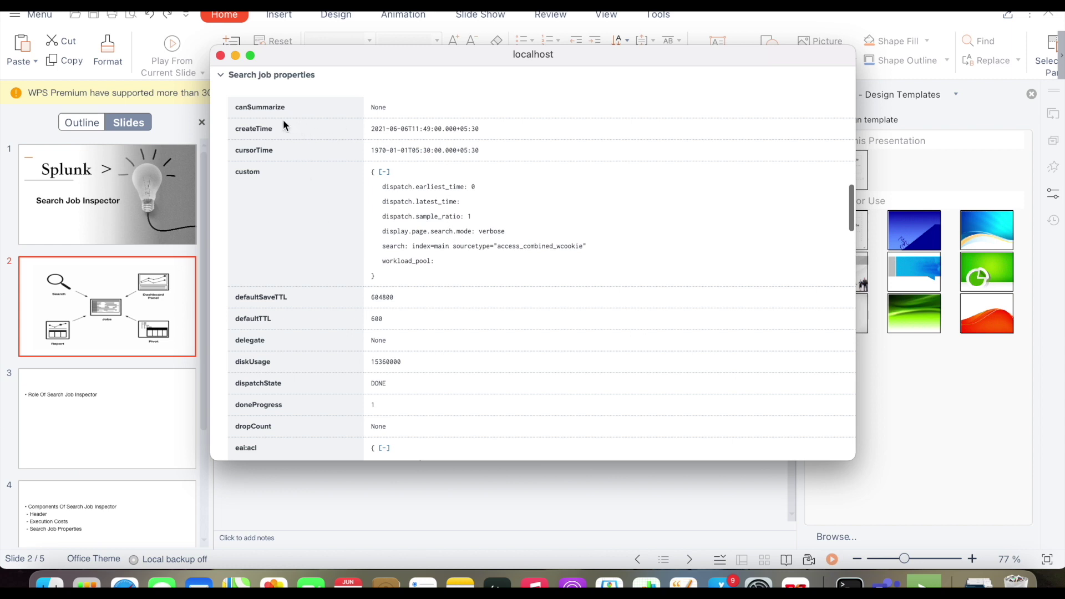
Step: Highlight the canSummarize value, the createTime and cursorTime names and the custom block in the Search job properties
double_click(381, 110)
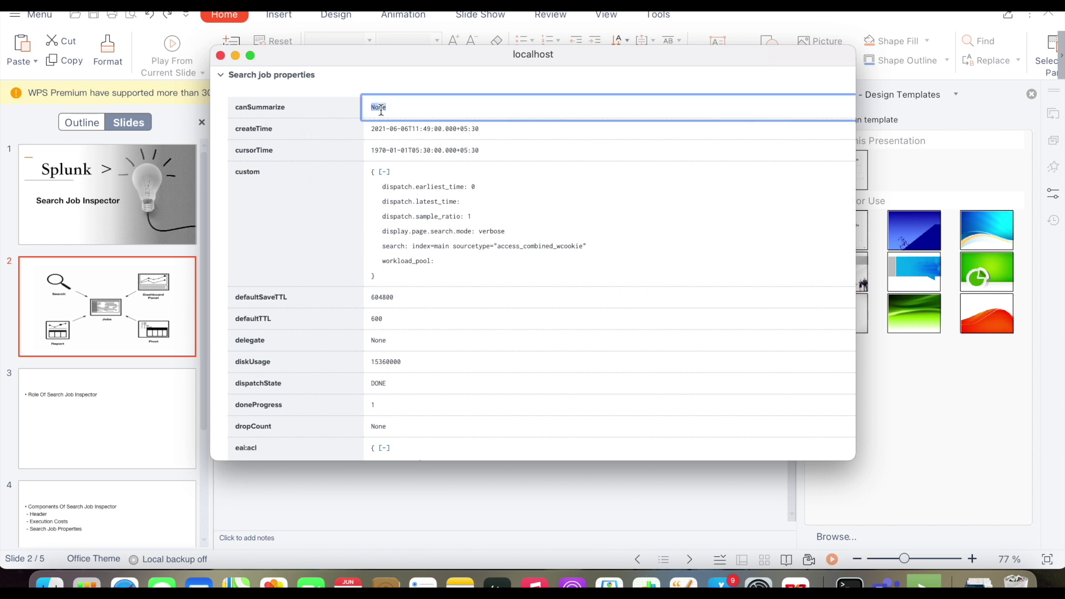
double_click(255, 129)
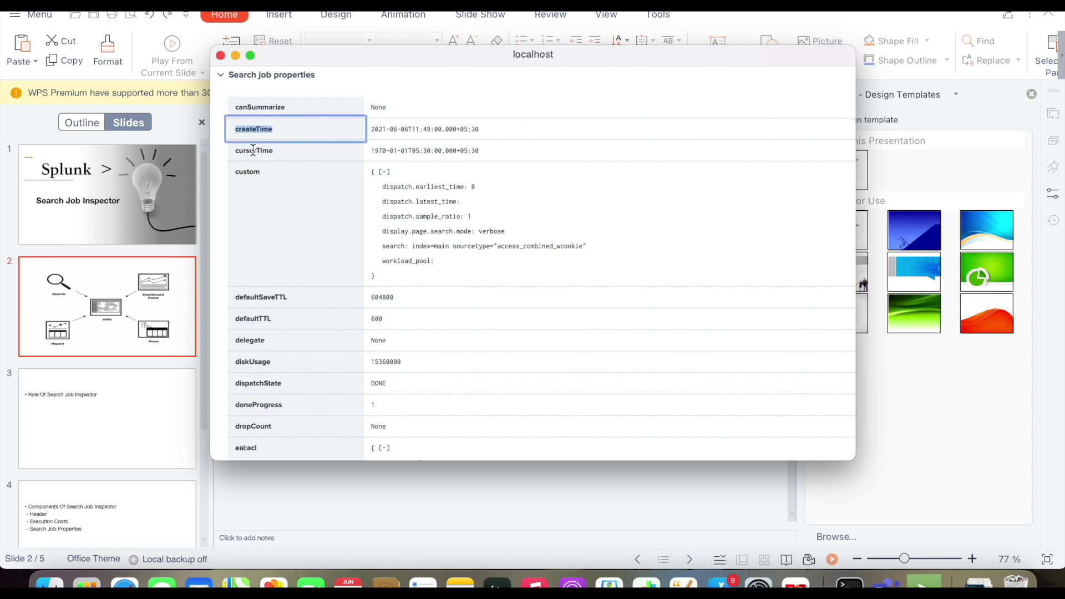
double_click(253, 150)
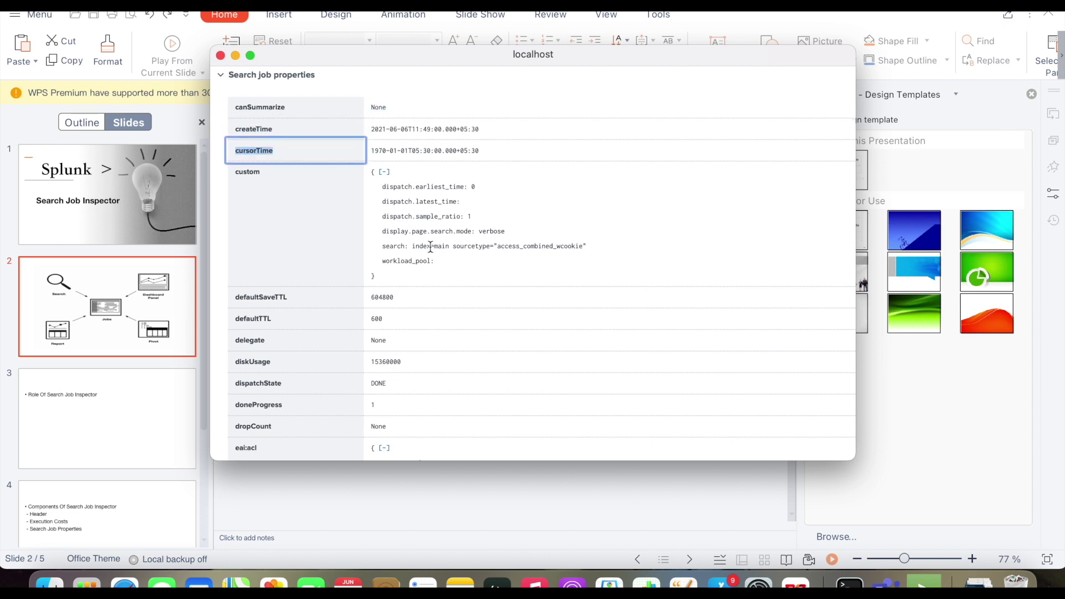
drag(442, 269, 376, 188)
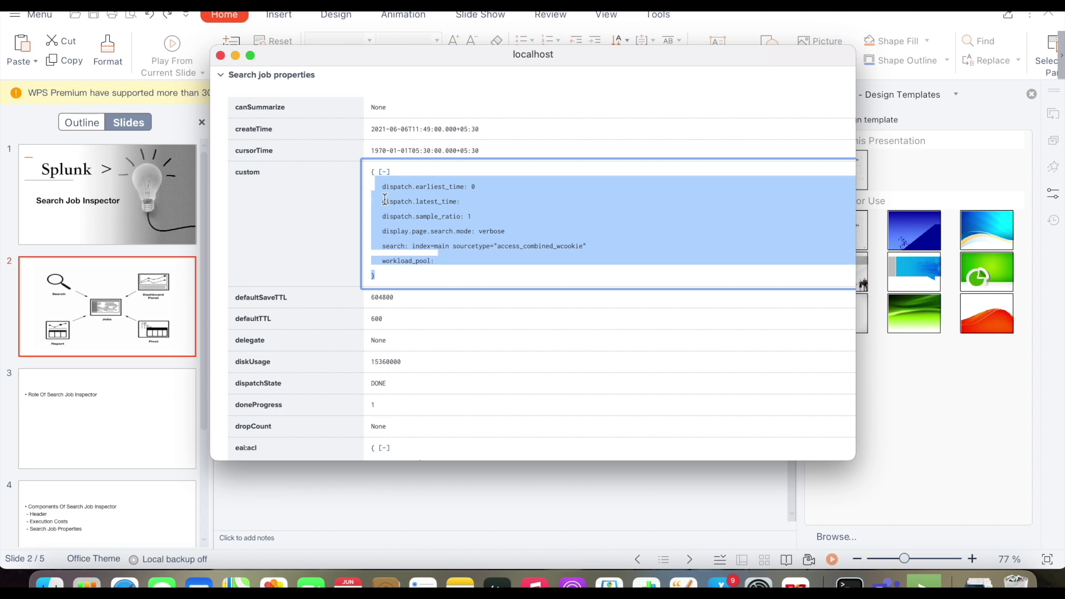
click(448, 262)
scroll(442, 264, down, 5)
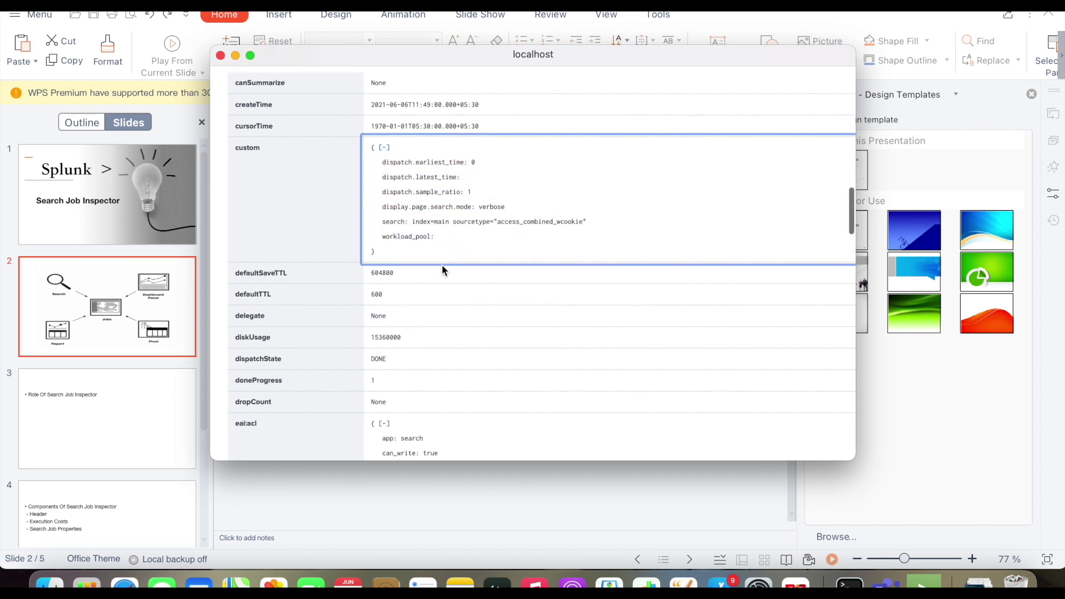
Step: Examine the search job properties from eai:acl to optimizedSearch, highlighting the eventSearch property
scroll(441, 264, down, 4)
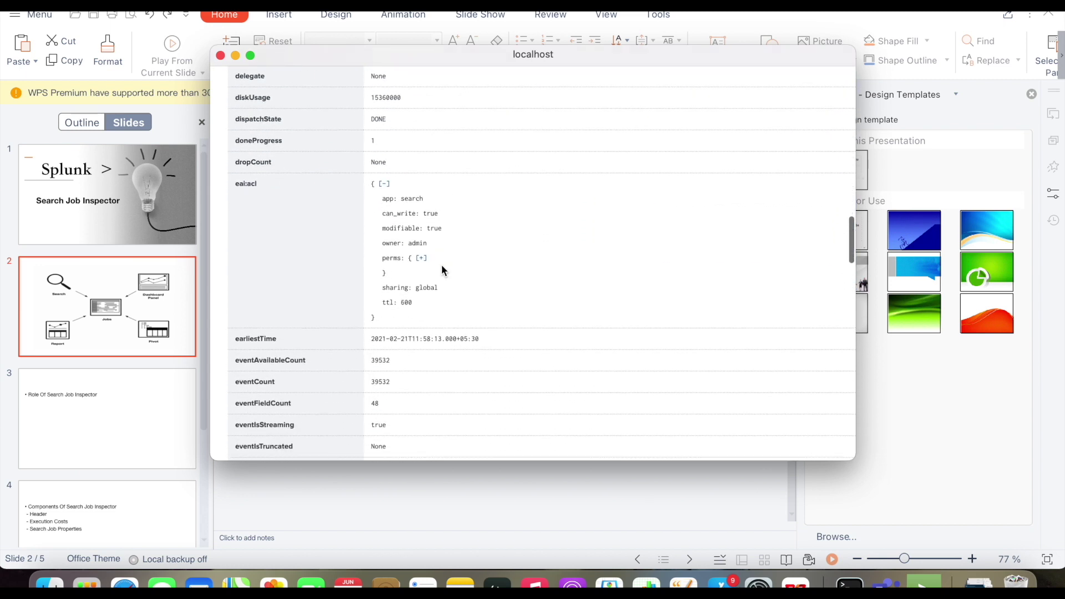
scroll(441, 264, down, 5)
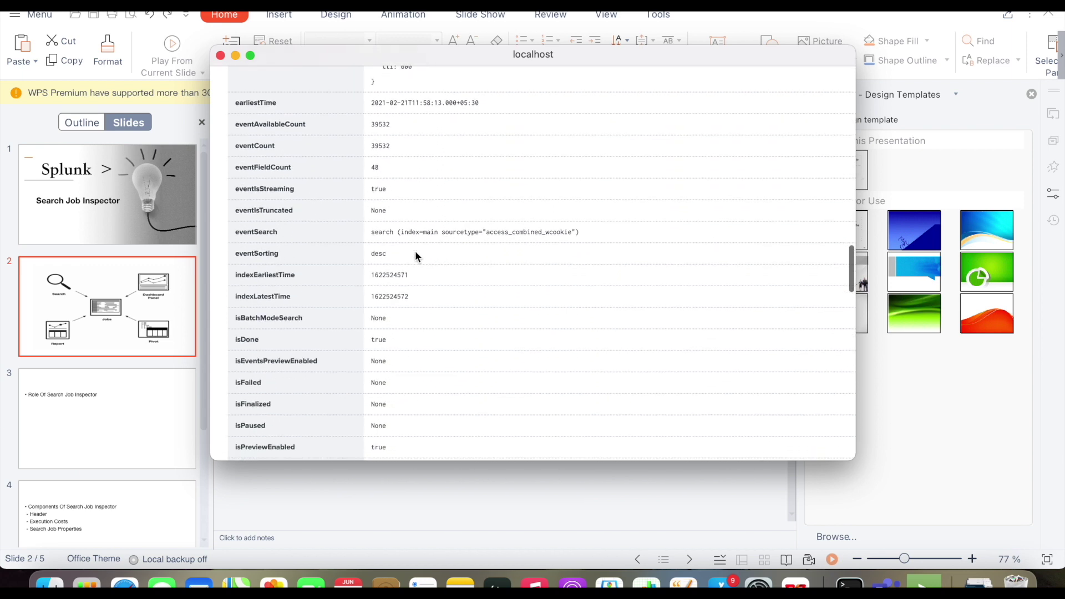
double_click(278, 231)
scroll(497, 329, down, 6)
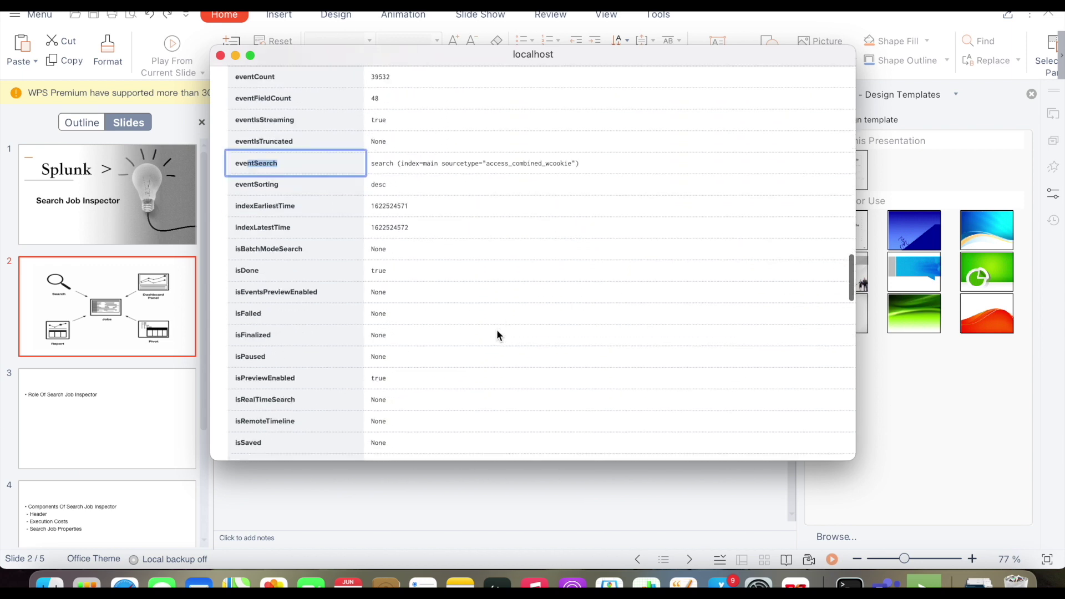
scroll(498, 332, down, 4)
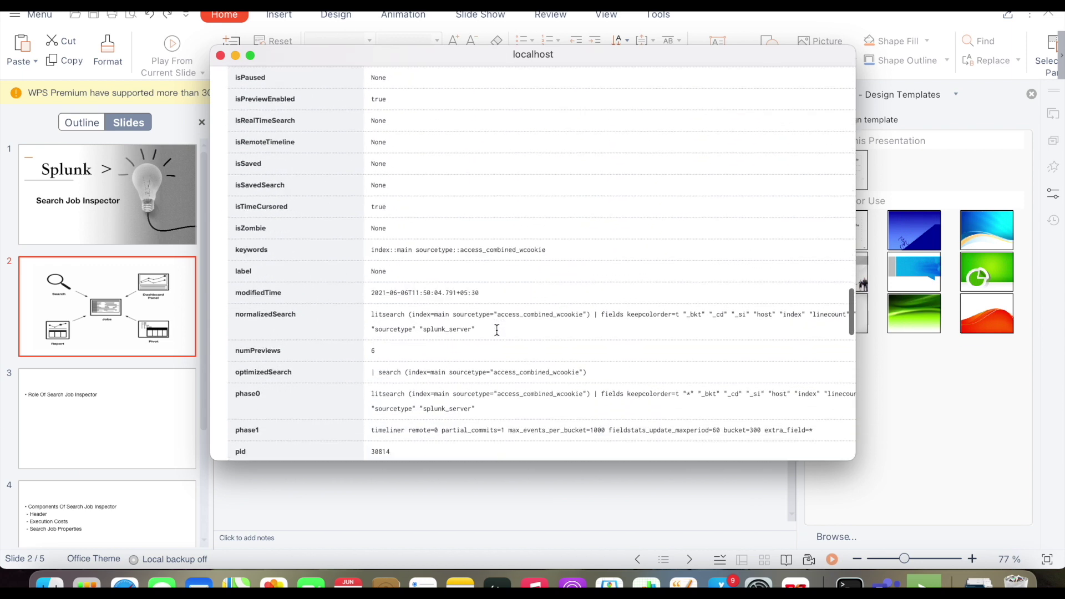
scroll(424, 314, down, 2)
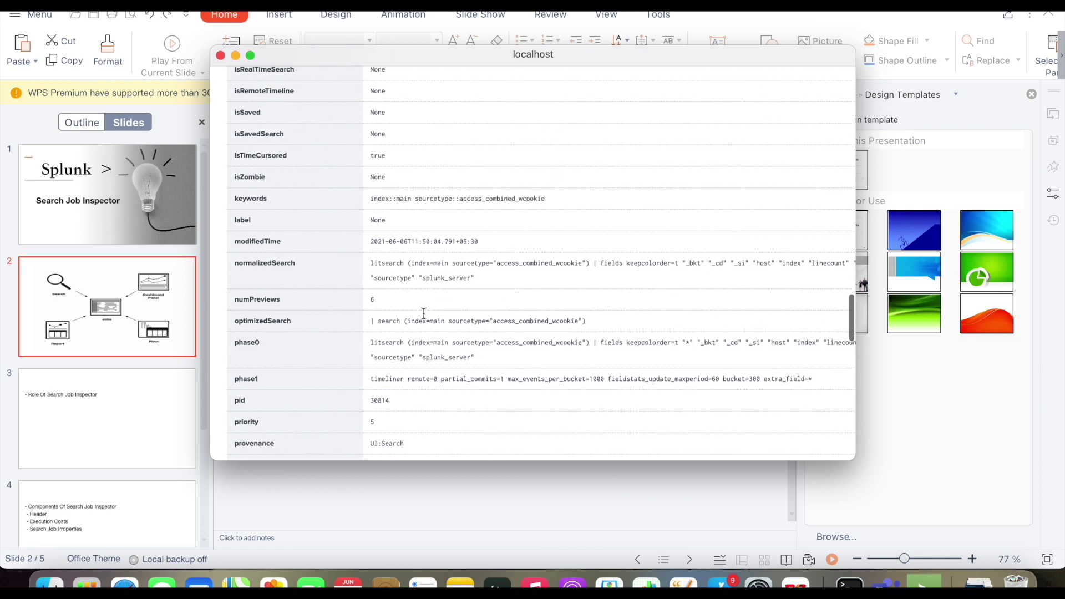
Step: Highlight the search string of the optimizedSearch property, leaving out its leading pipe
click(423, 312)
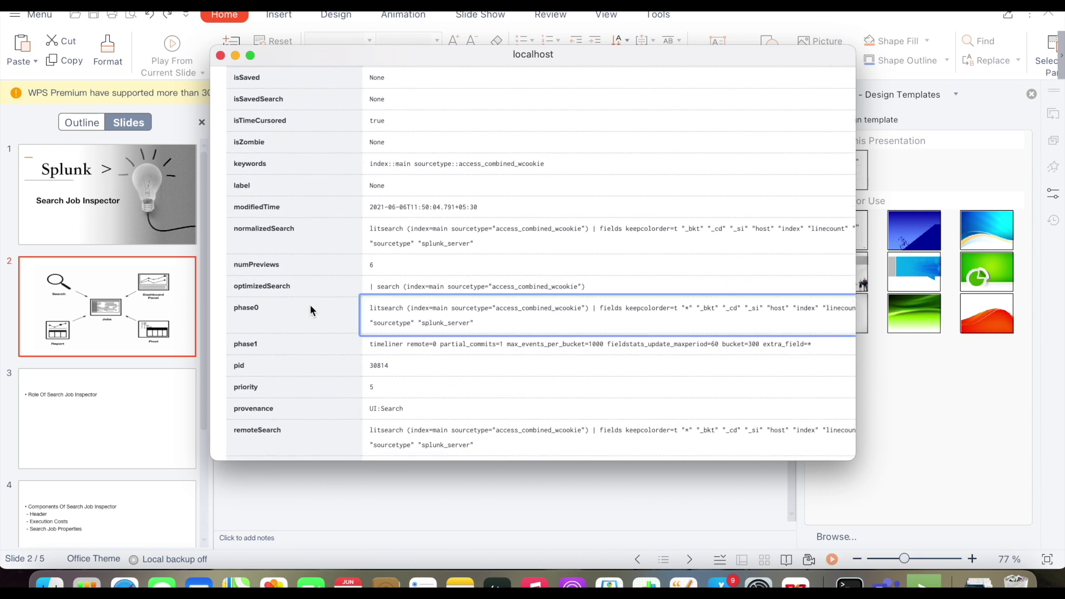
click(592, 284)
drag(590, 285, 404, 285)
click(371, 289)
triple_click(370, 289)
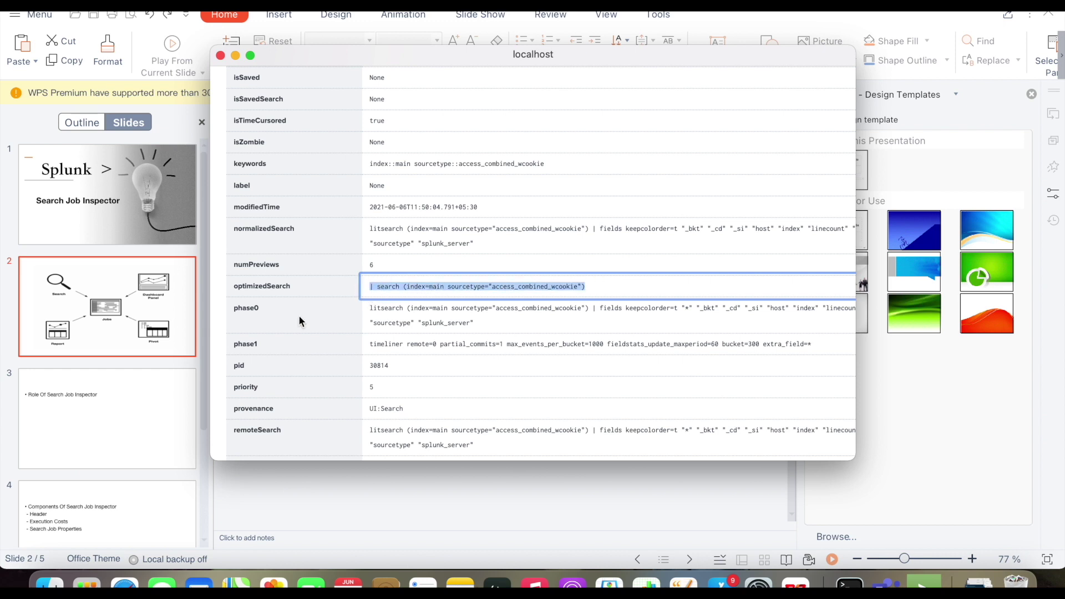
click(456, 286)
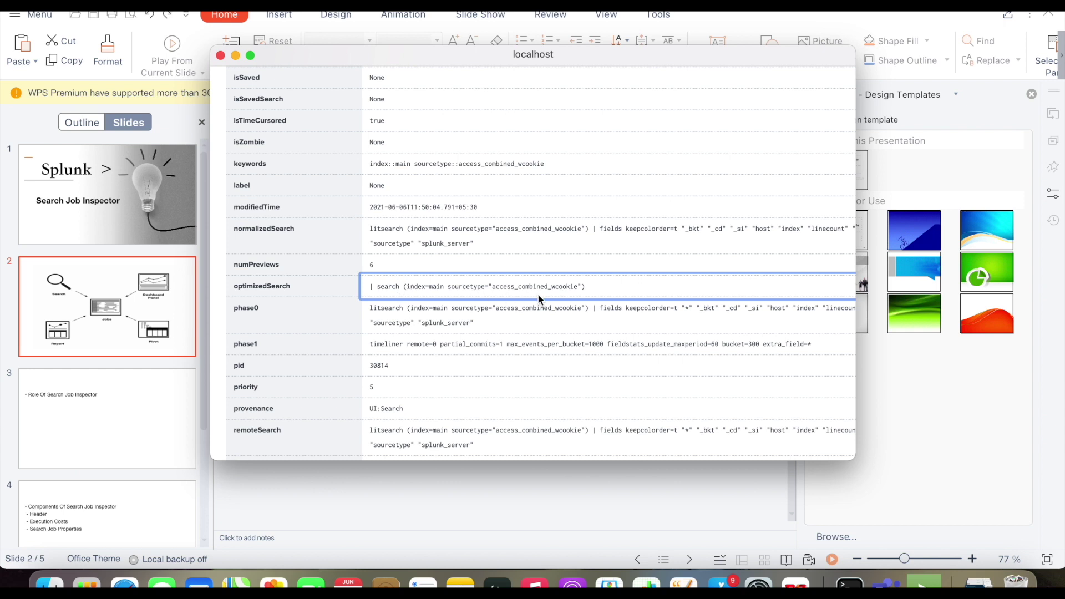
drag(588, 287, 377, 286)
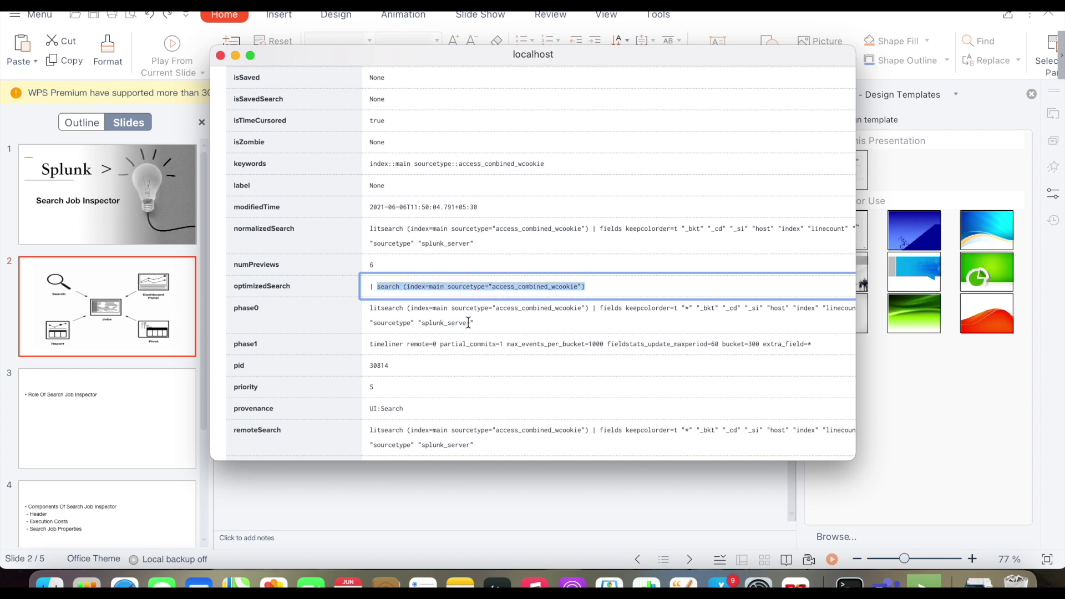
Step: Review the remaining search job properties down to Additional info and return to the start of the section
scroll(468, 323, down, 15)
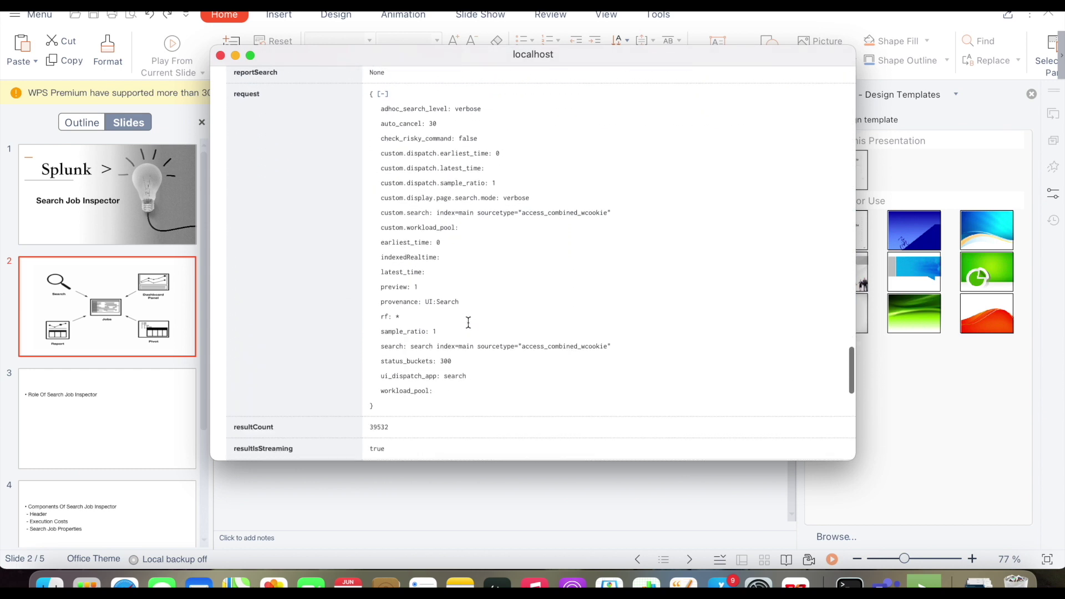
scroll(468, 327, down, 10)
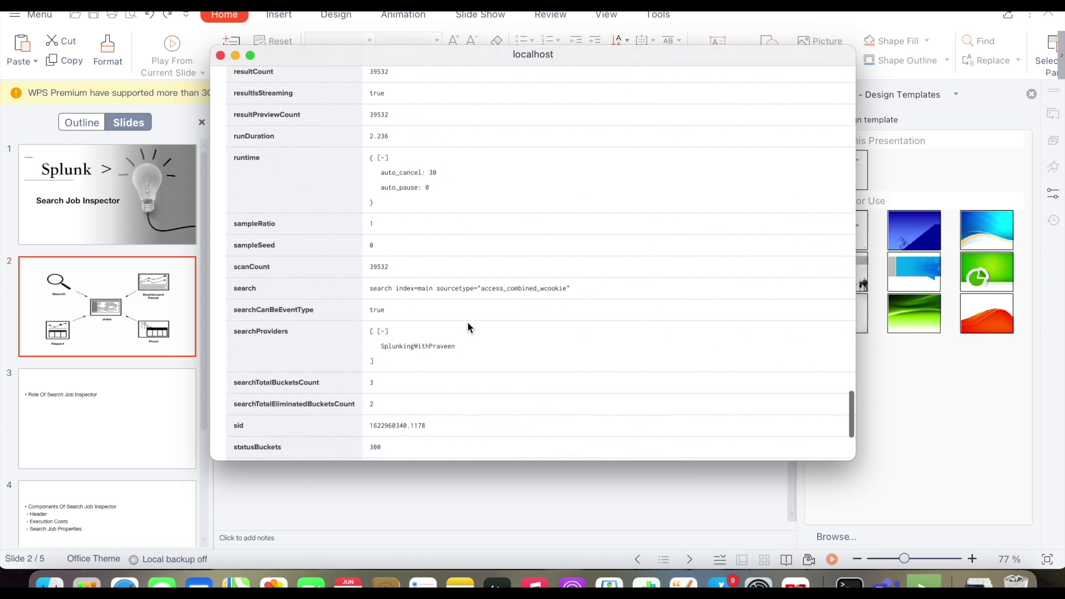
scroll(468, 327, down, 5)
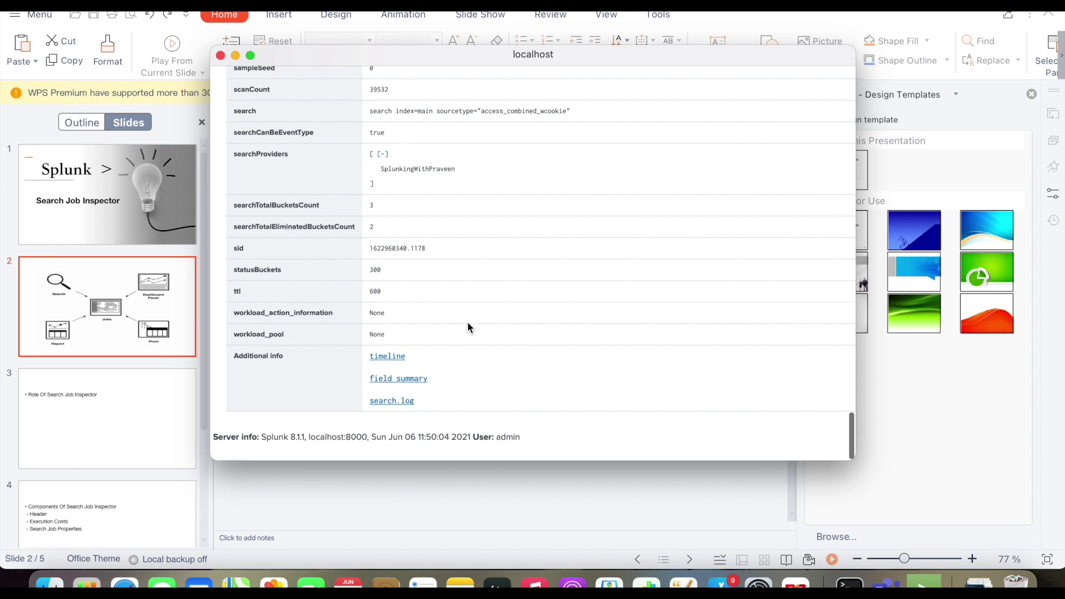
scroll(467, 322, up, 20)
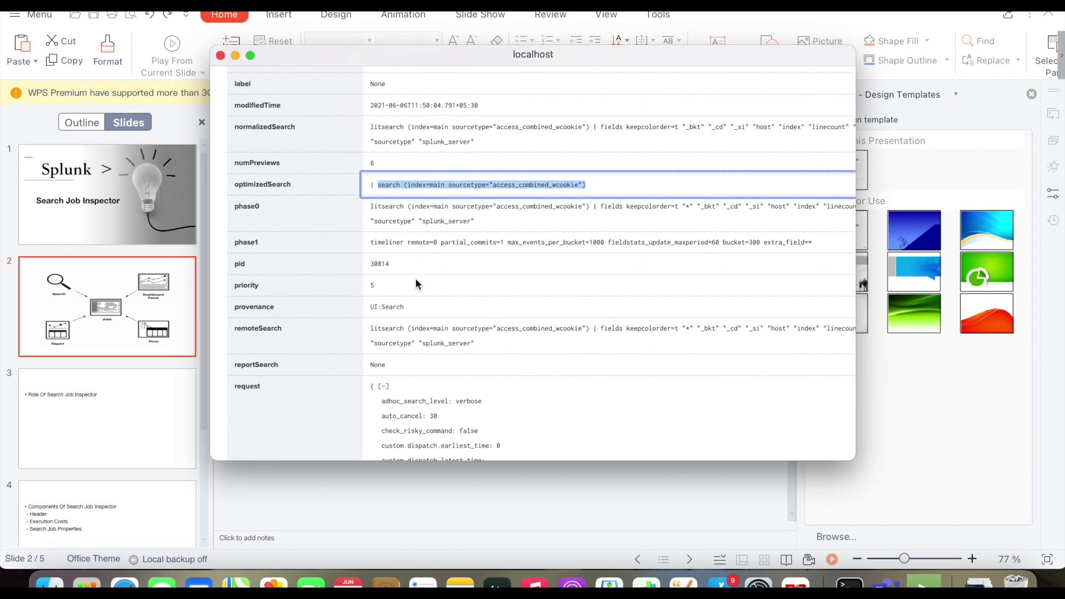
scroll(419, 299, up, 15)
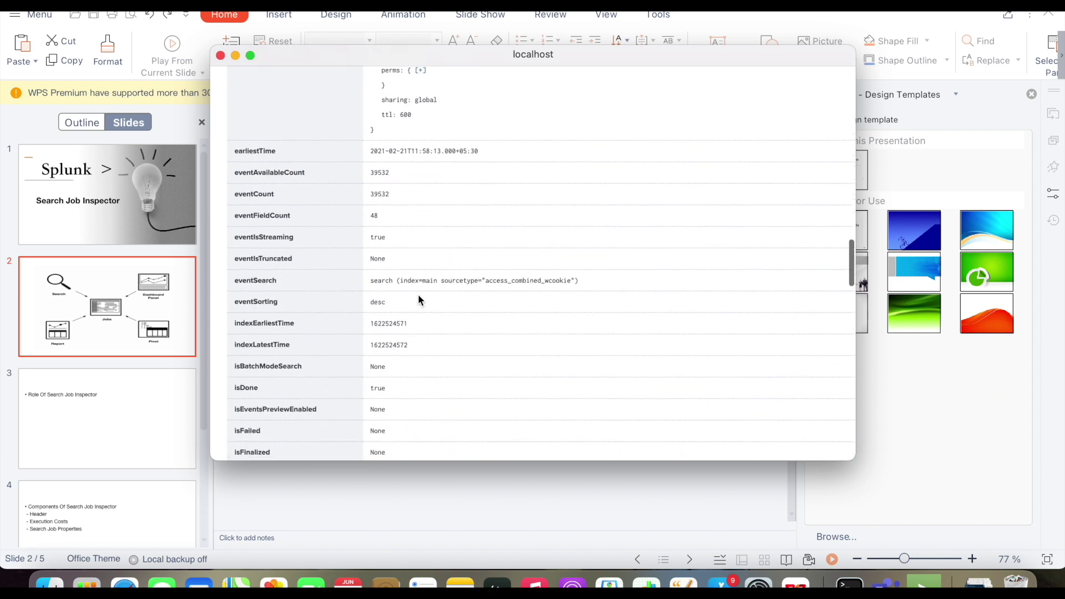
scroll(419, 300, up, 20)
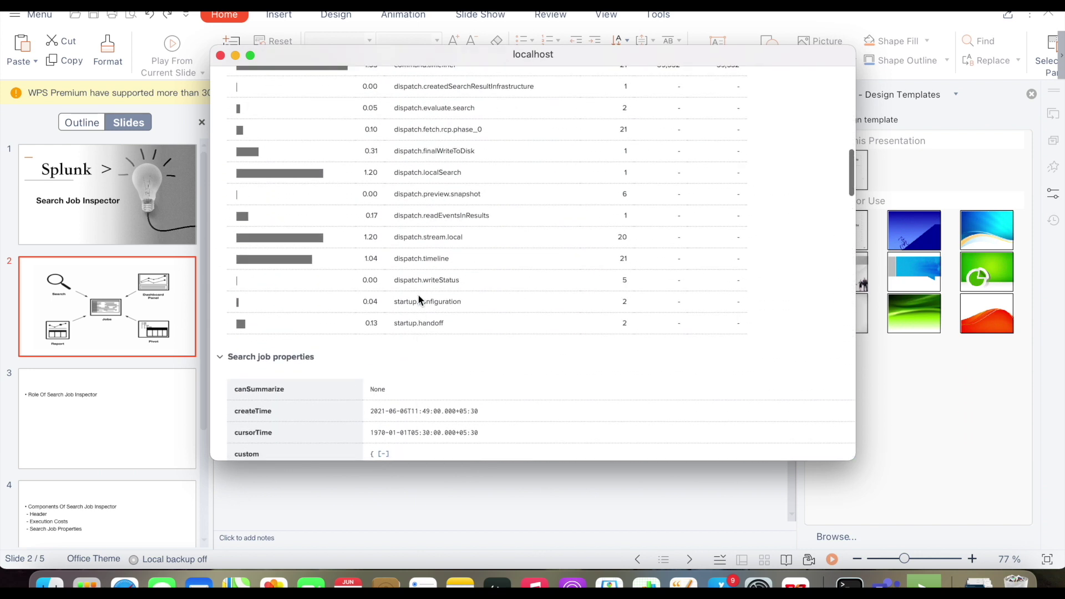
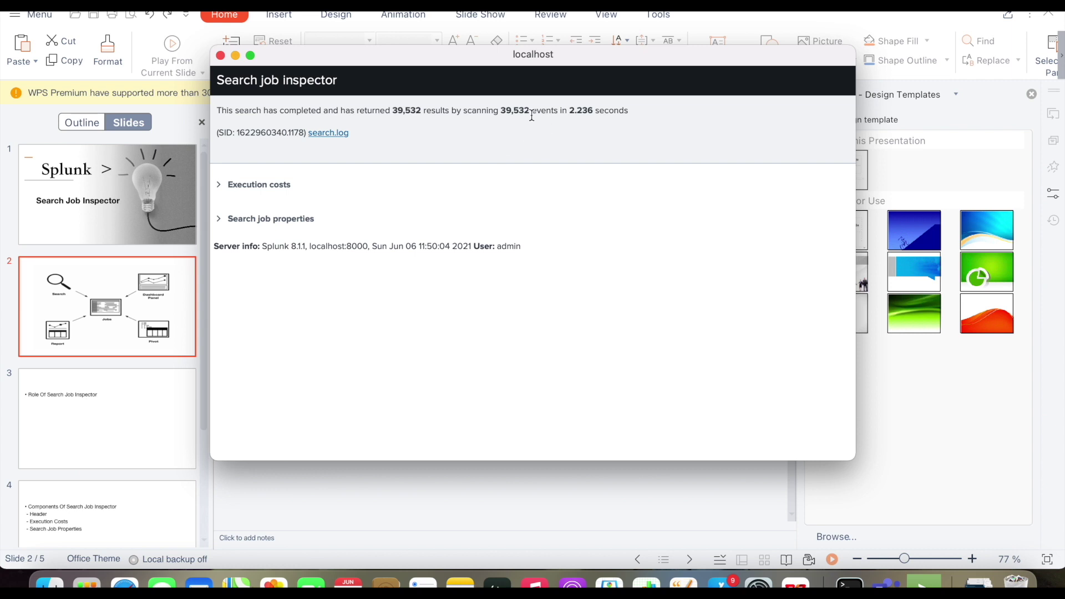
Step: Highlight the scanned events count in the inspector header, close the inspector window and switch to the Splunk search page
drag(532, 111, 500, 109)
click(220, 55)
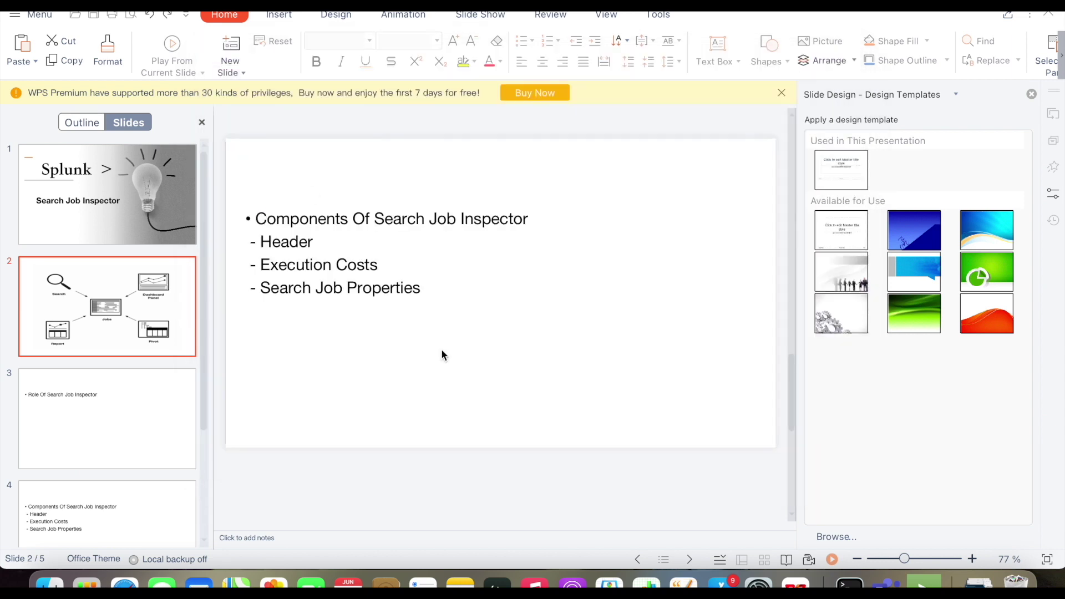
key(super+Tab)
key(super+Tab)
click(293, 127)
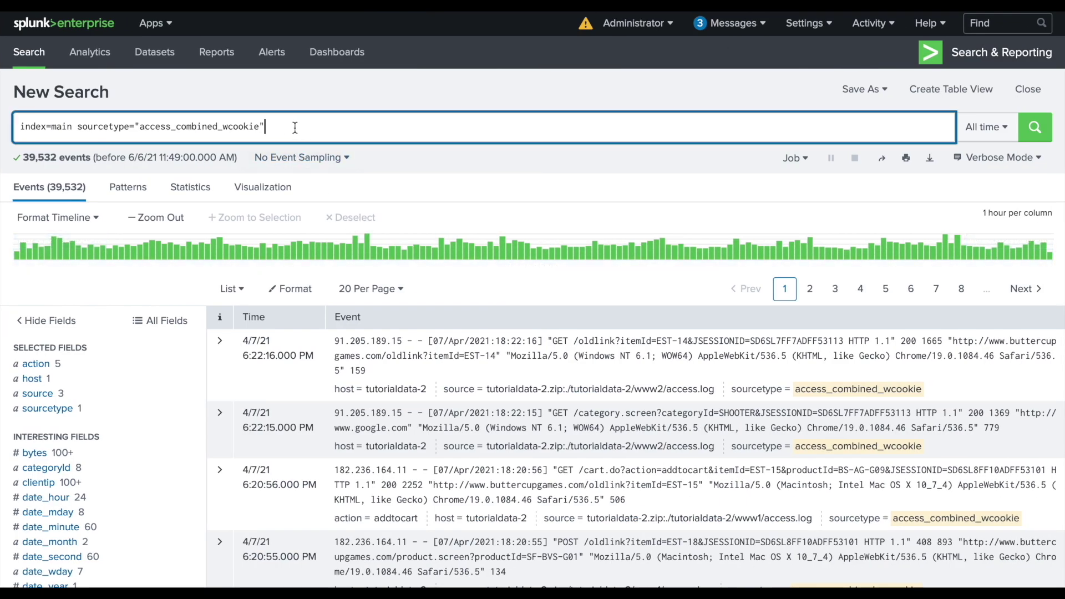
text(S)
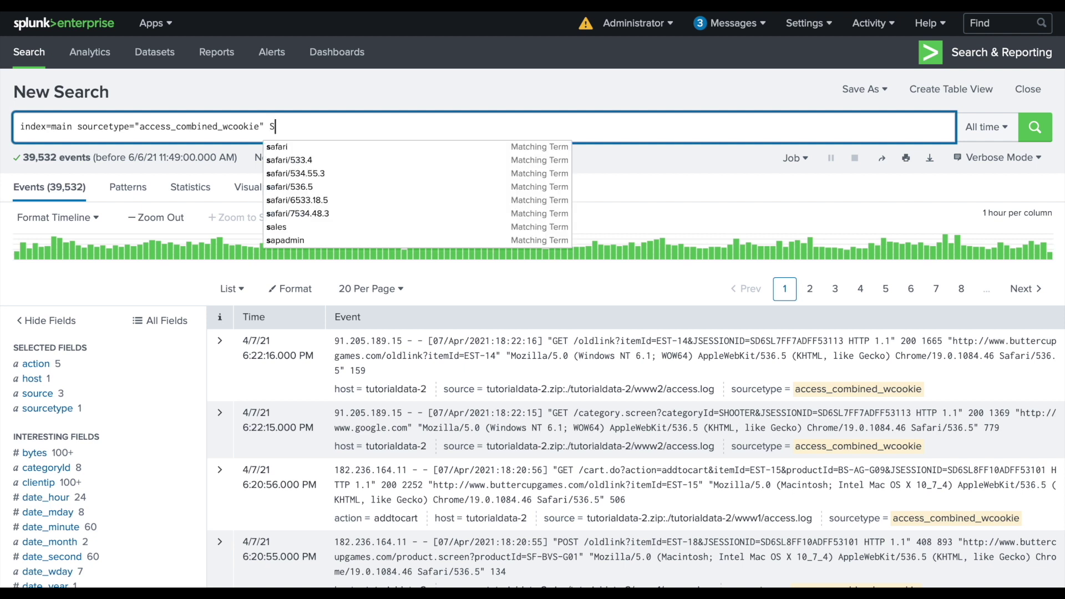
key(BackSpace)
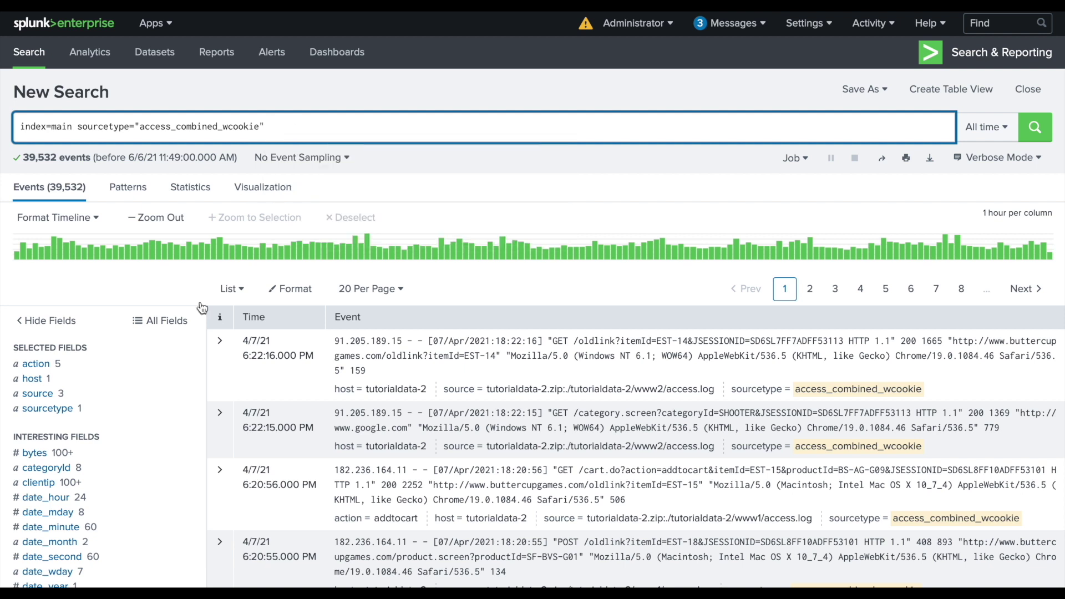
Step: Add the value addtocart of the action field as a filter to the search
click(33, 365)
click(248, 395)
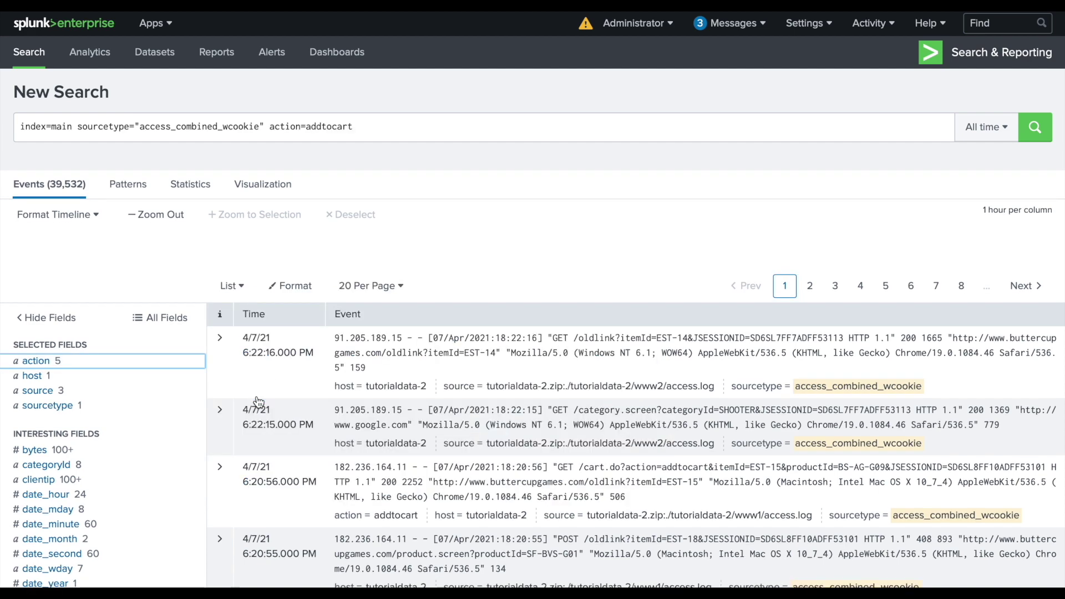
click(388, 128)
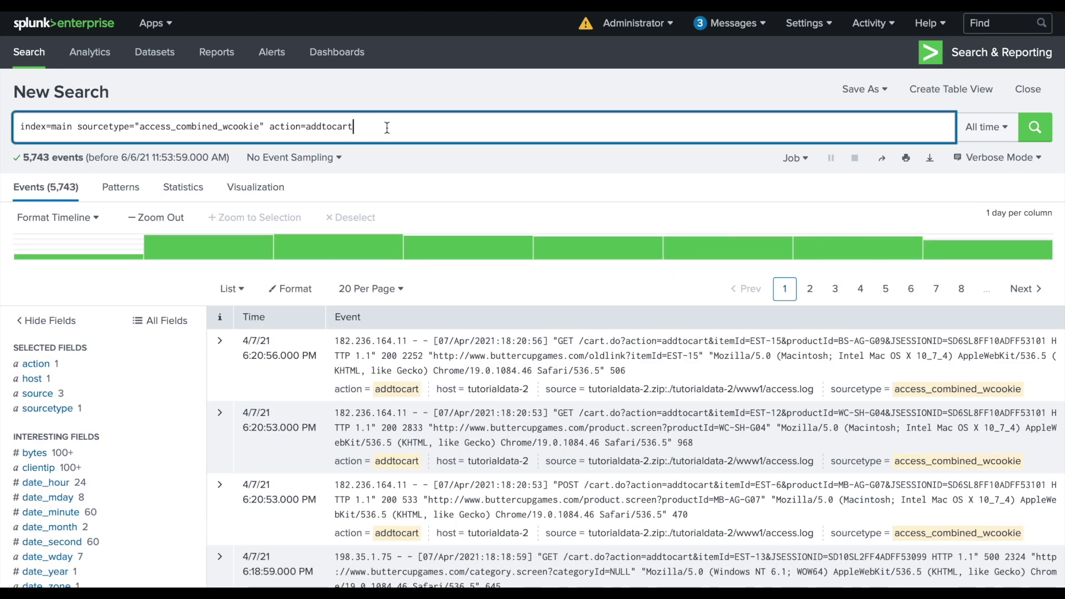
Step: Inspect the job of the filtered search and highlight the result count, scanned events count and run time in its header
click(794, 159)
click(736, 239)
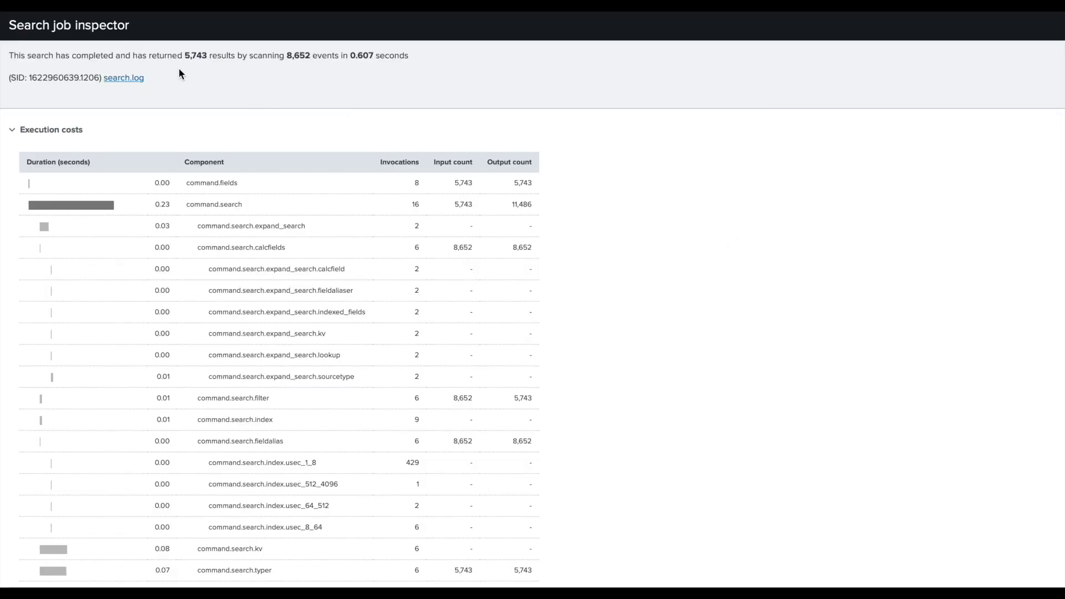
drag(312, 54, 286, 56)
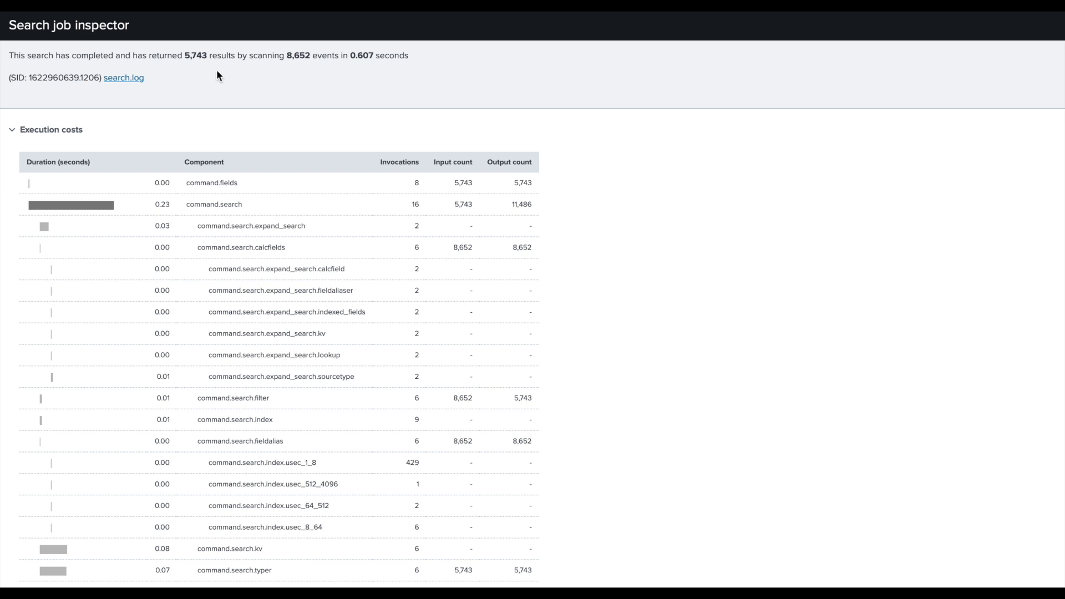
drag(207, 56, 183, 55)
drag(208, 55, 185, 56)
drag(375, 55, 351, 56)
drag(311, 55, 288, 55)
Step: Leave the Search job inspector and switch back to the WPS presentation's slide show
click(531, 96)
key(super+Tab)
key(super+Tab)
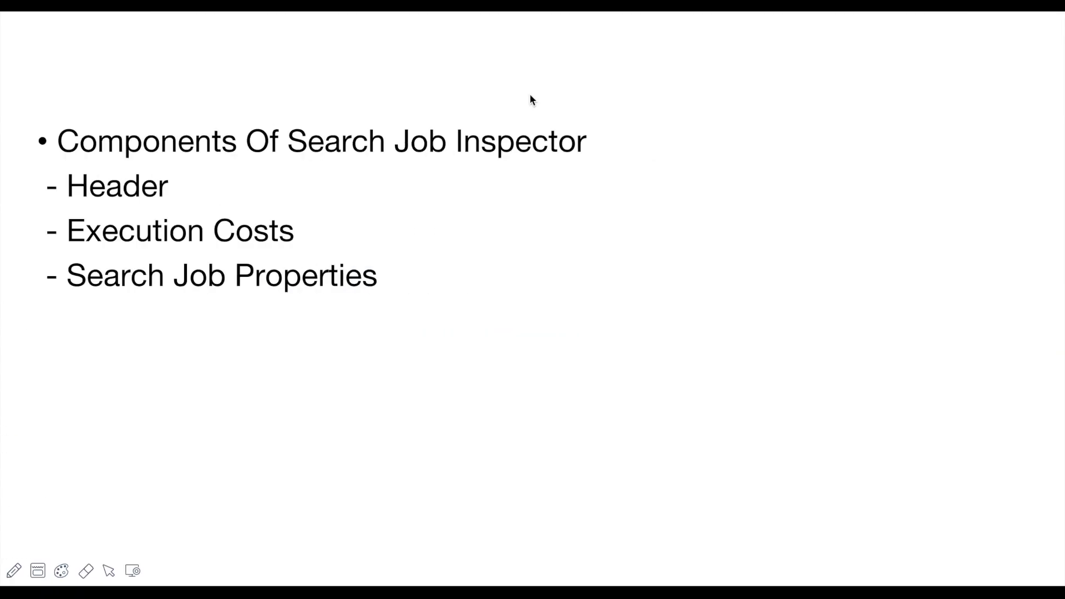
Step: Return to the presentation's Search Job Inspector title slide and advance to the diagram of what creates jobs
key(Left)
key(Left)
key(Left)
key(Left)
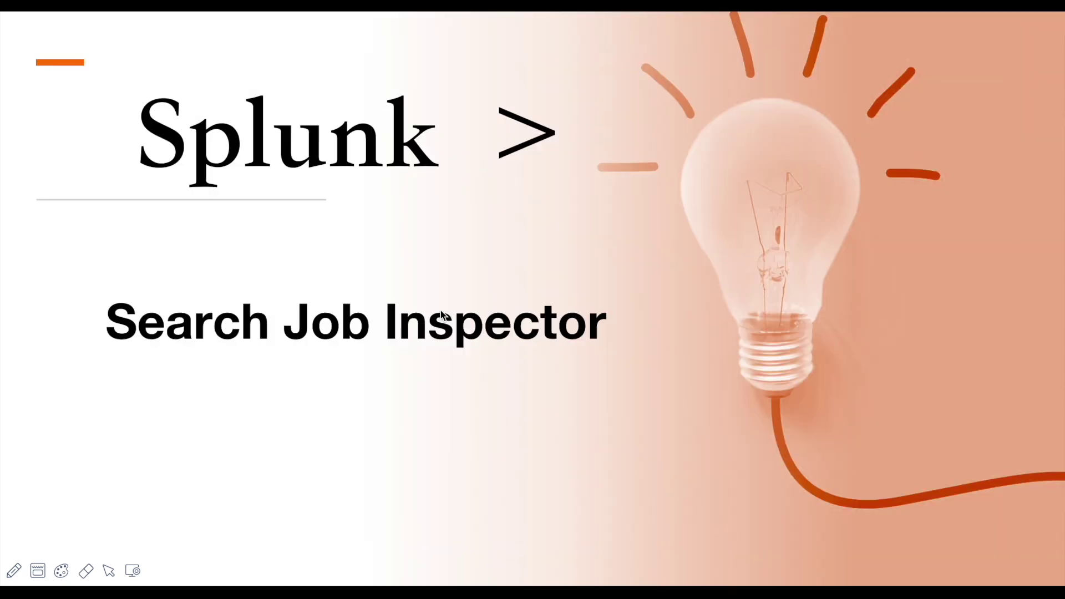
key(Right)
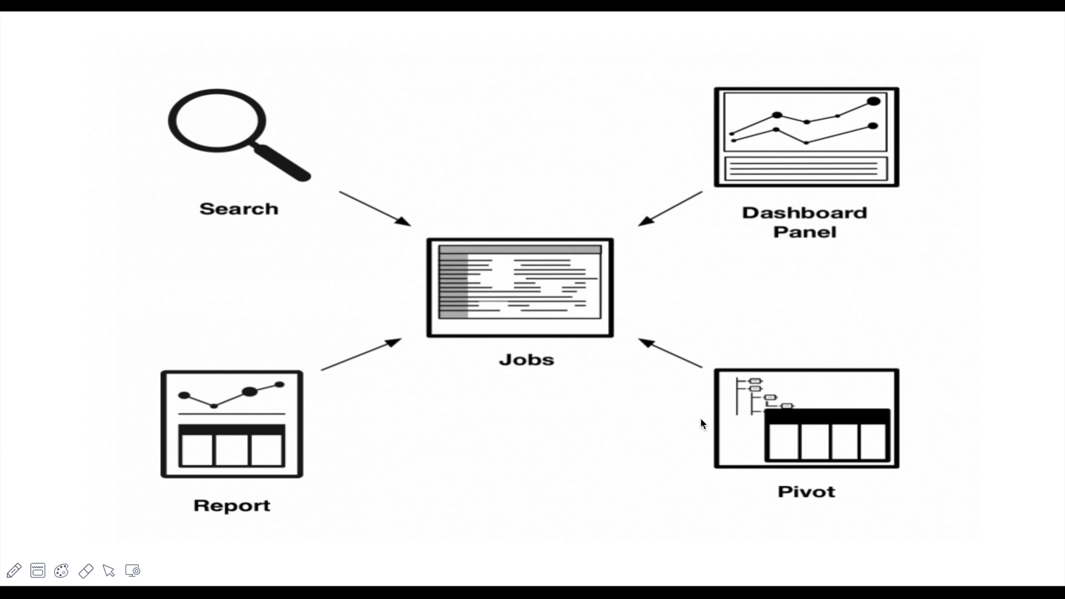
Step: Switch to the Search job inspector in the browser, take it out of full screen and close it
key(super+Tab)
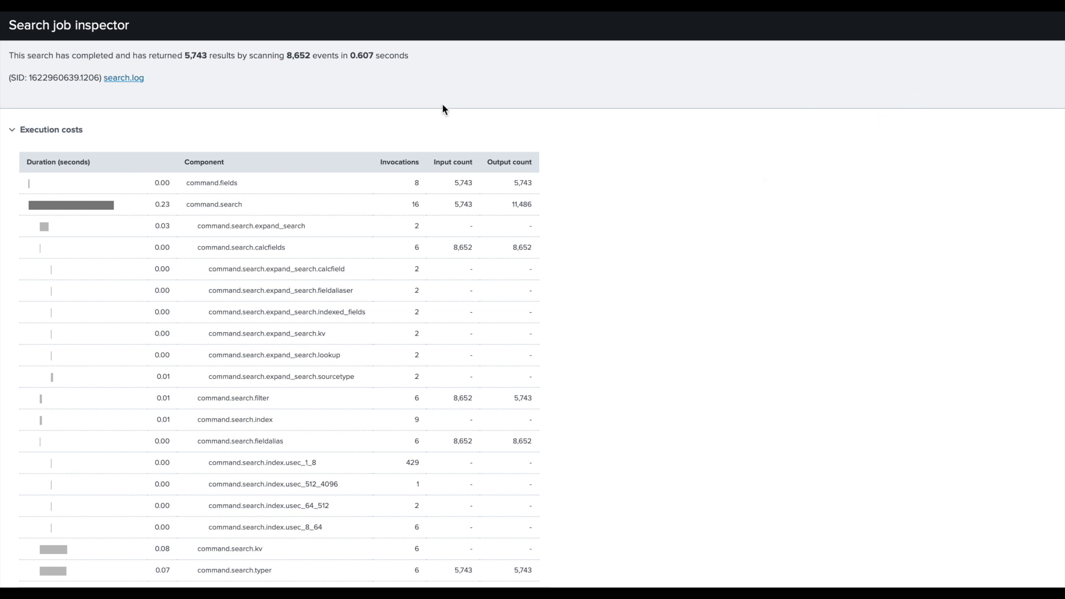
key(ctrl+super+f)
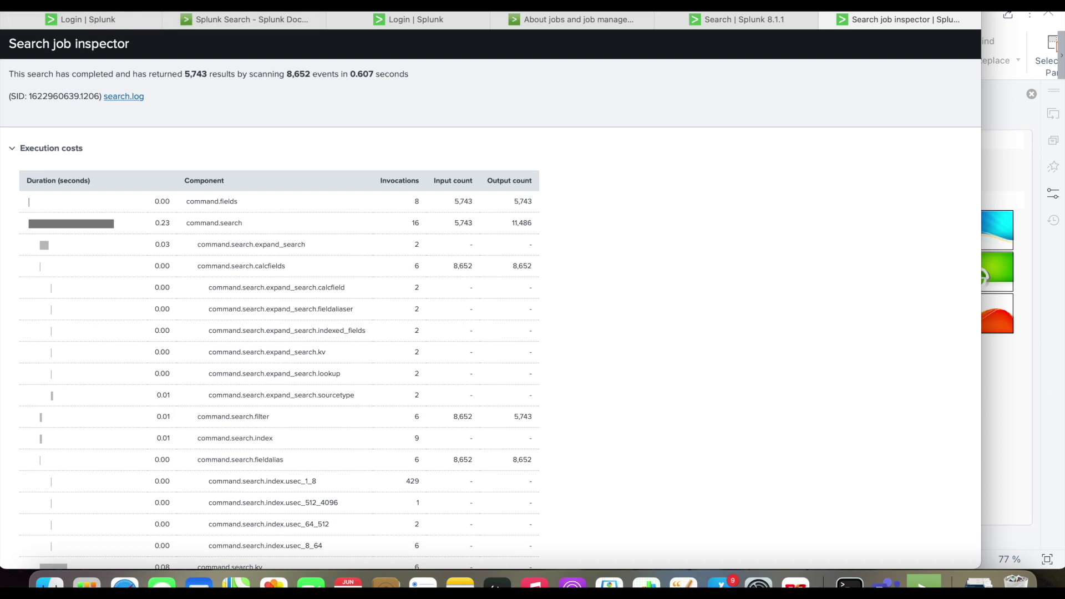
key(super+w)
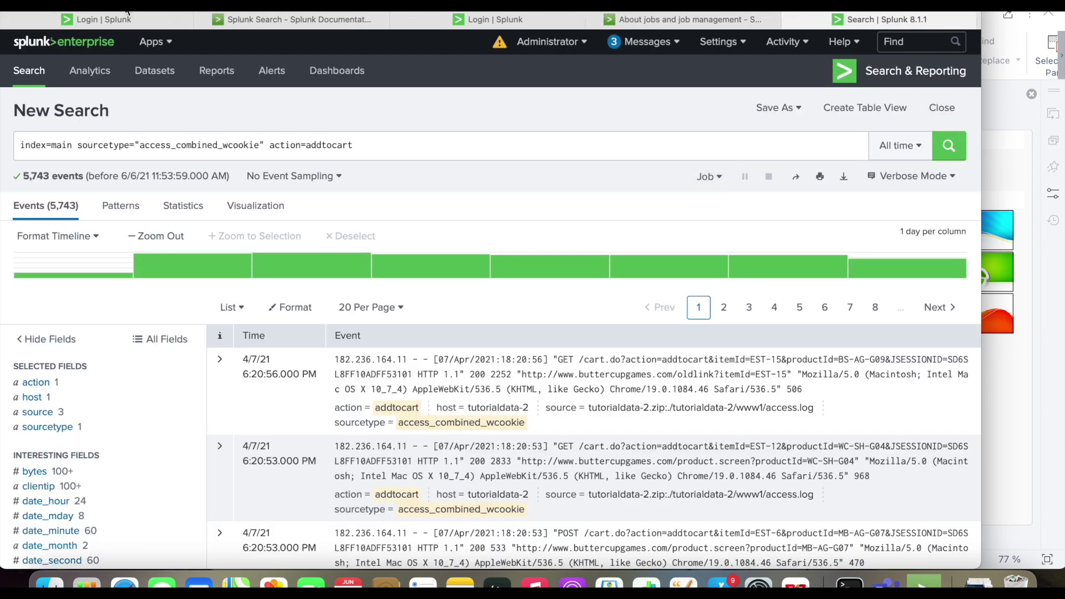
Step: Open Splunk's list of jobs and view the job actions available for the action=addtocart search
click(808, 47)
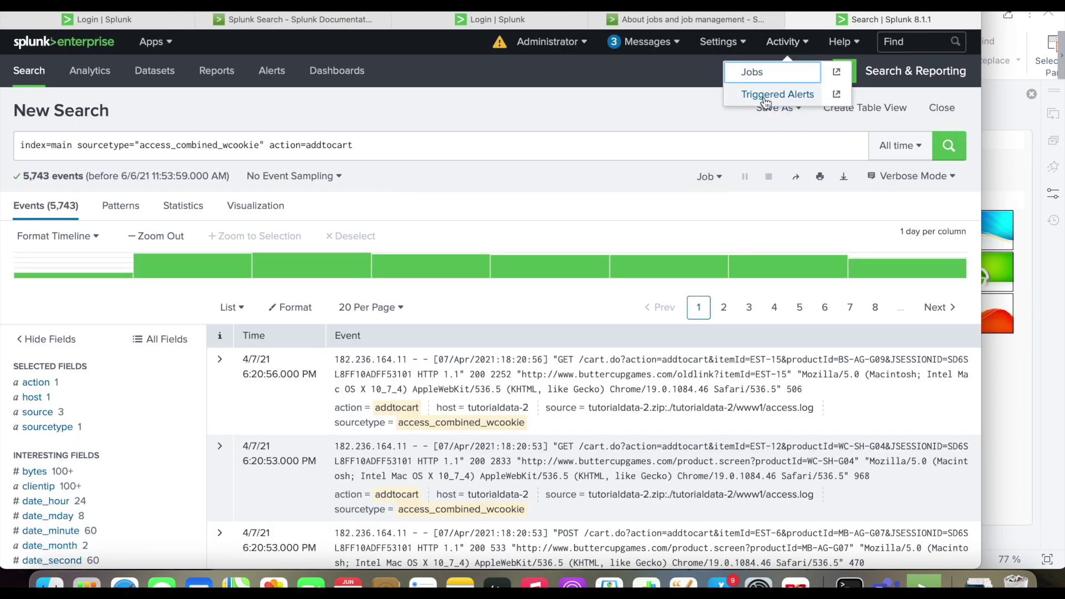
click(776, 71)
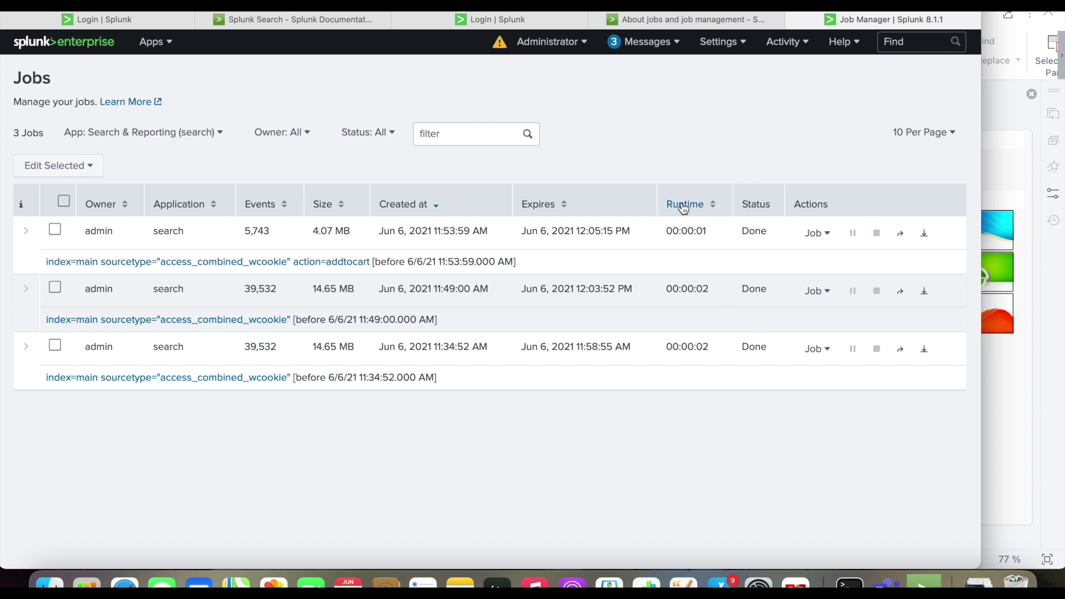
click(827, 236)
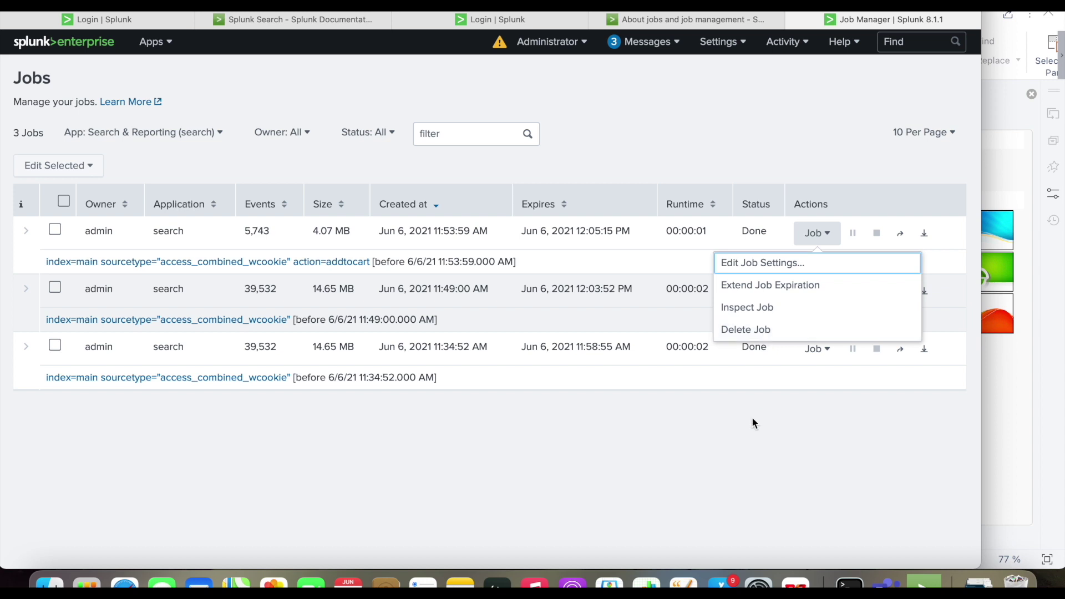
click(749, 438)
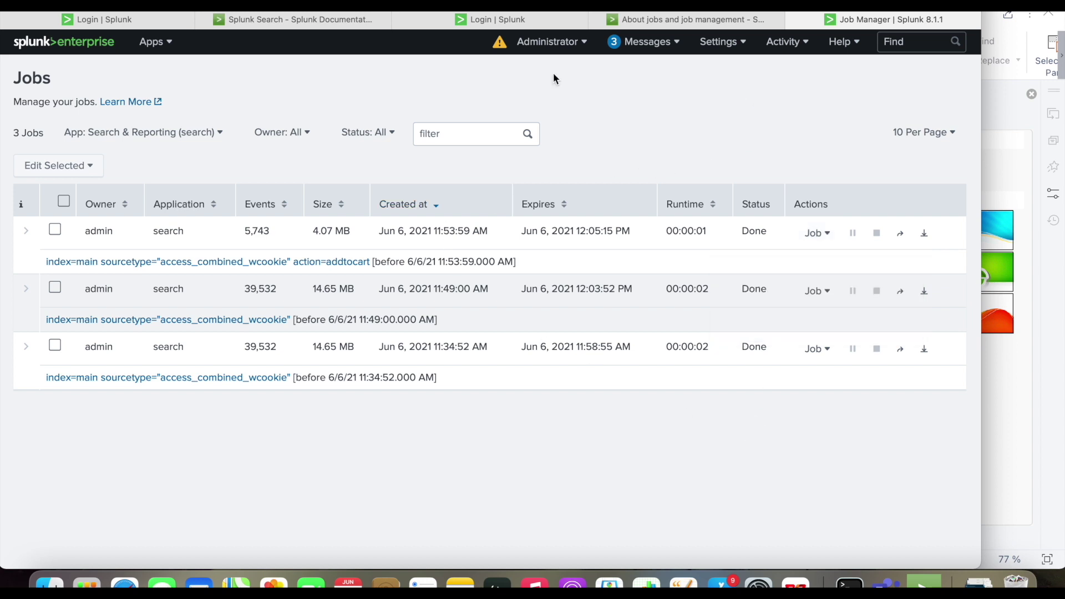
Step: Reopen the action=addtocart search from the jobs list and show again where the Jobs page is accessed
click(318, 261)
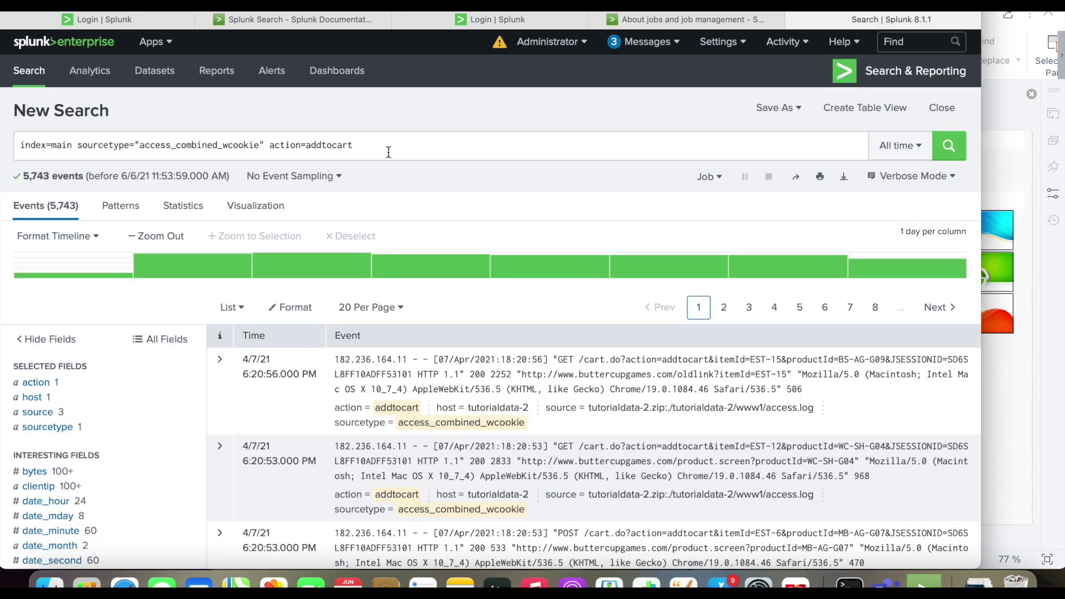
click(787, 47)
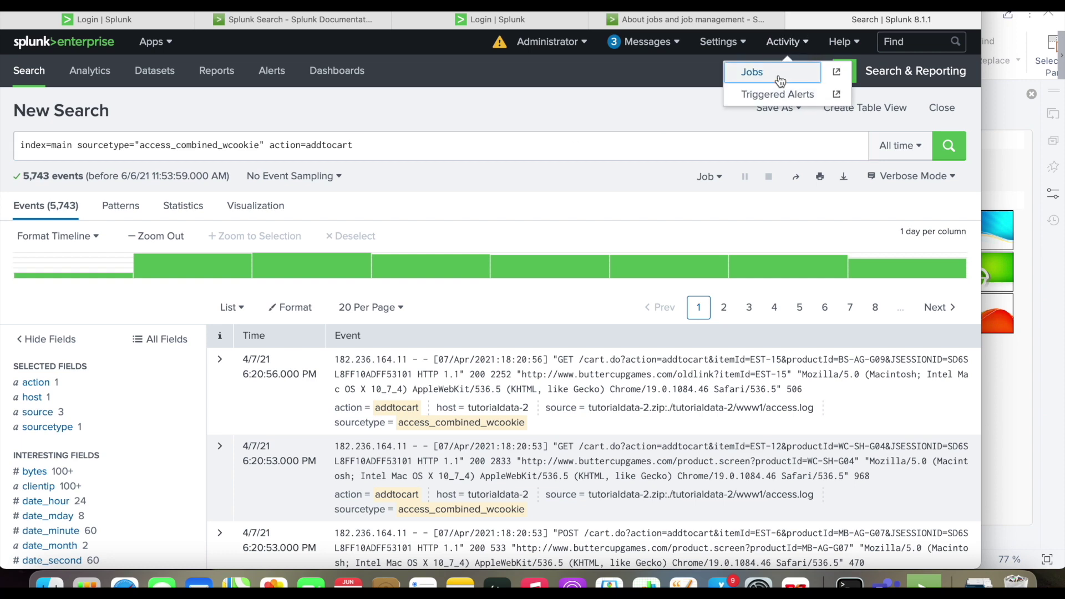
click(777, 76)
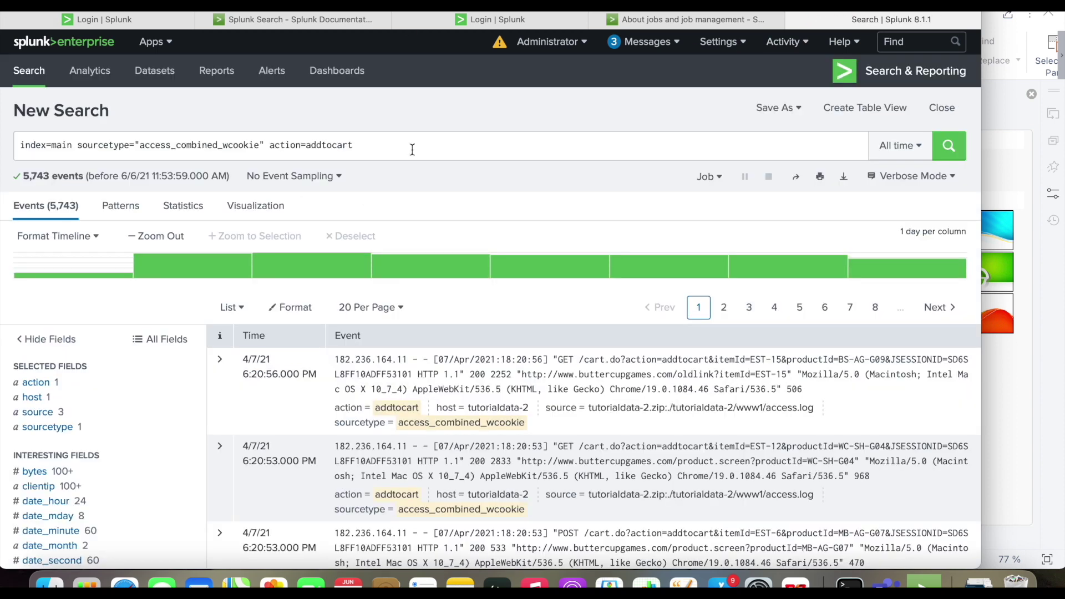
Step: Show the job options of the action=addtocart search, open its job inspector and close the inspector window
click(396, 145)
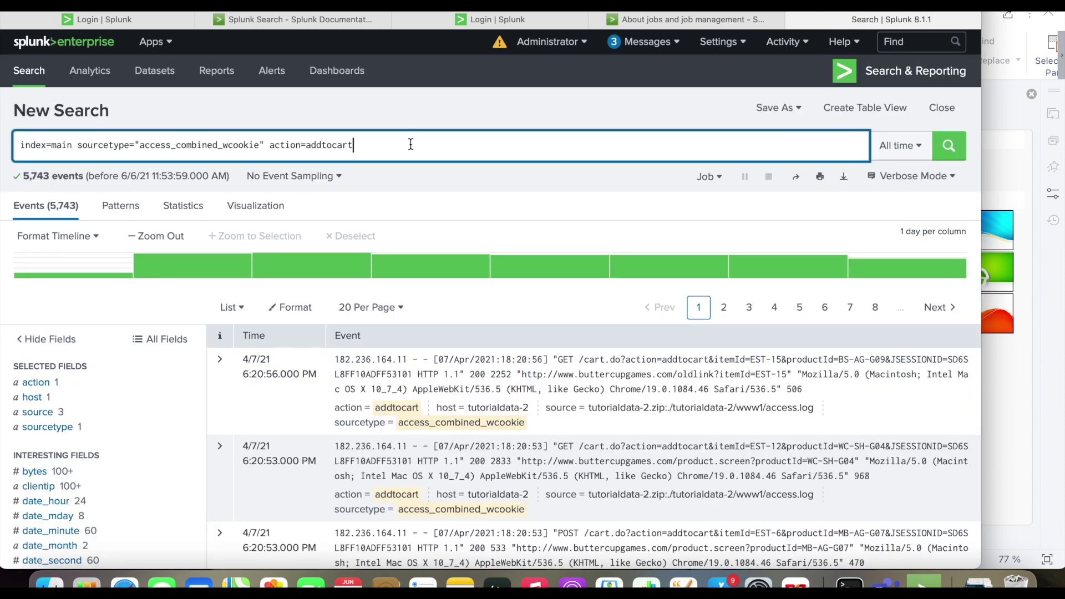
click(727, 180)
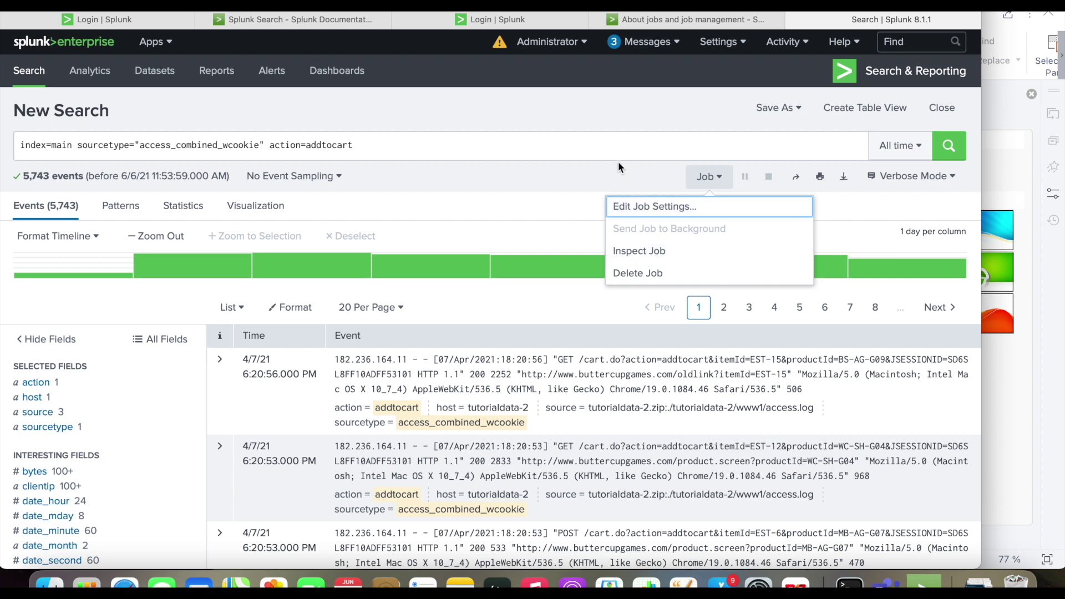
click(610, 150)
click(715, 177)
click(640, 248)
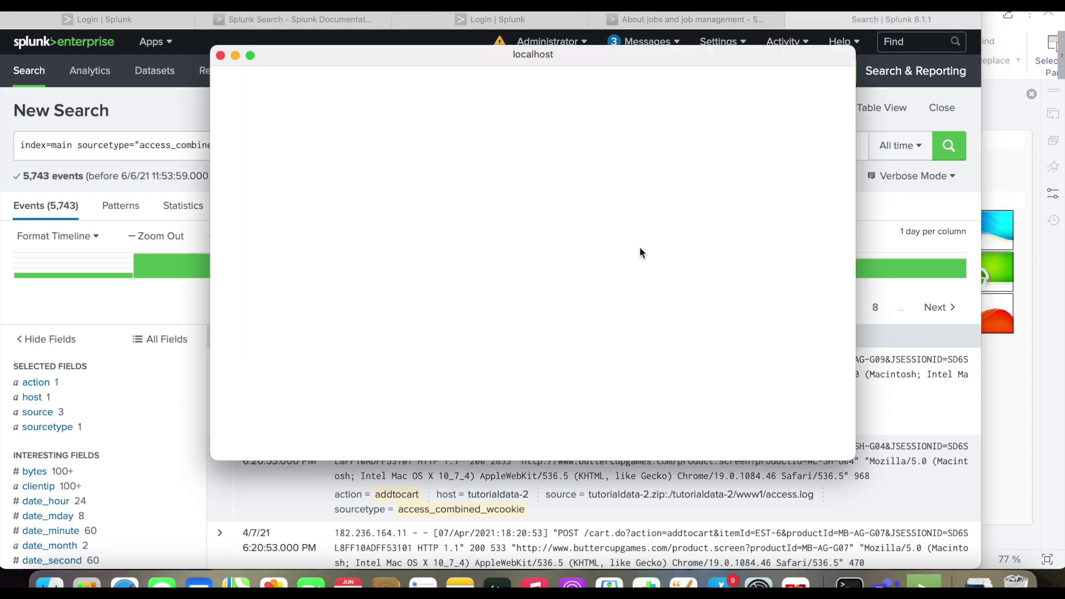
click(220, 55)
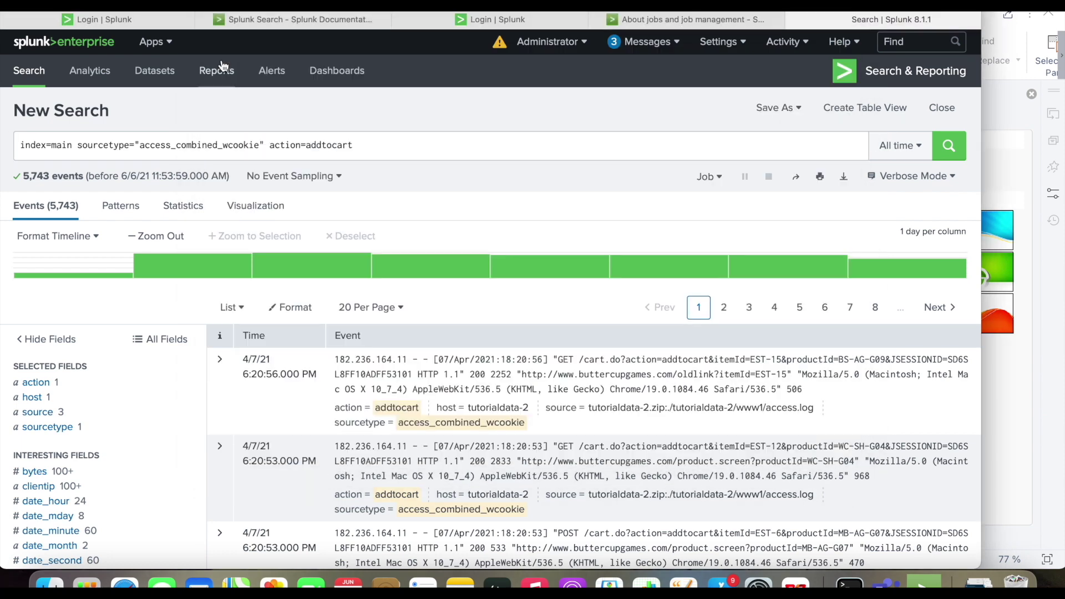
Step: Switch back to the WPS presentation and advance to the Role Of Search Job Inspector slide
key(super+Tab)
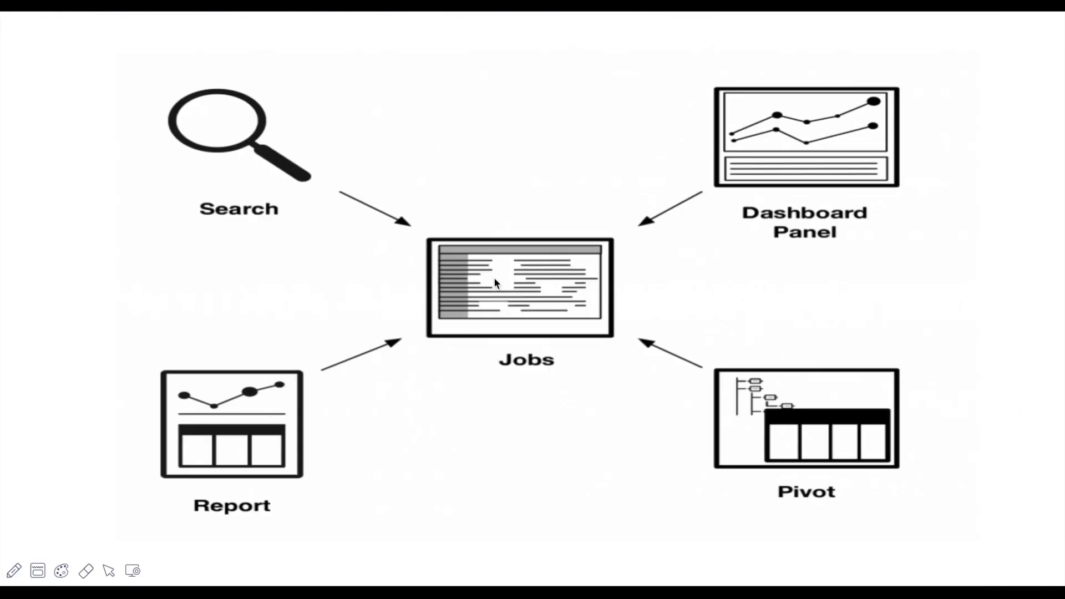
click(561, 276)
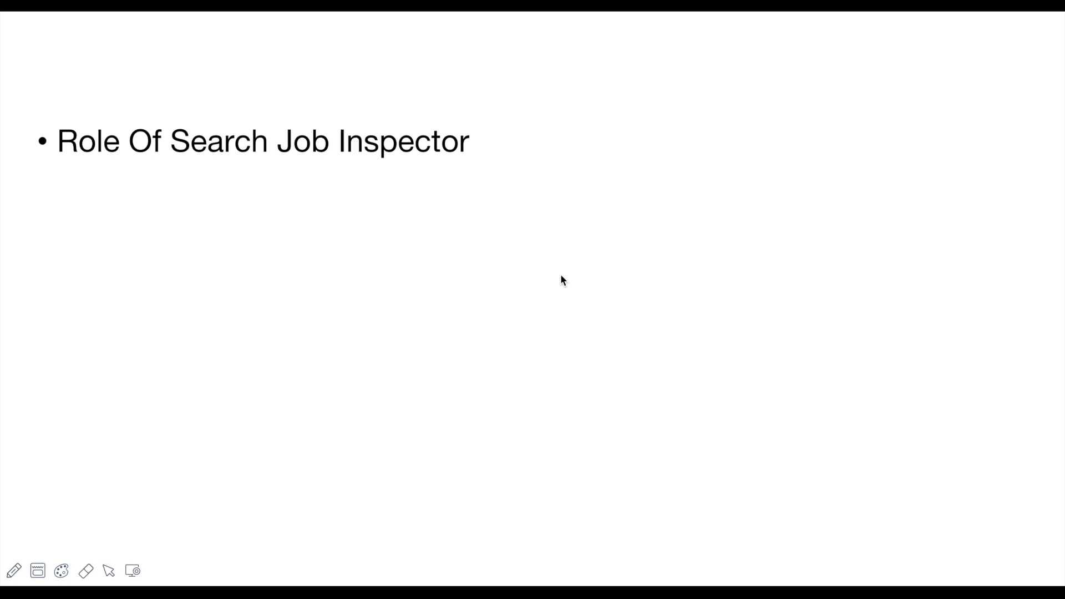